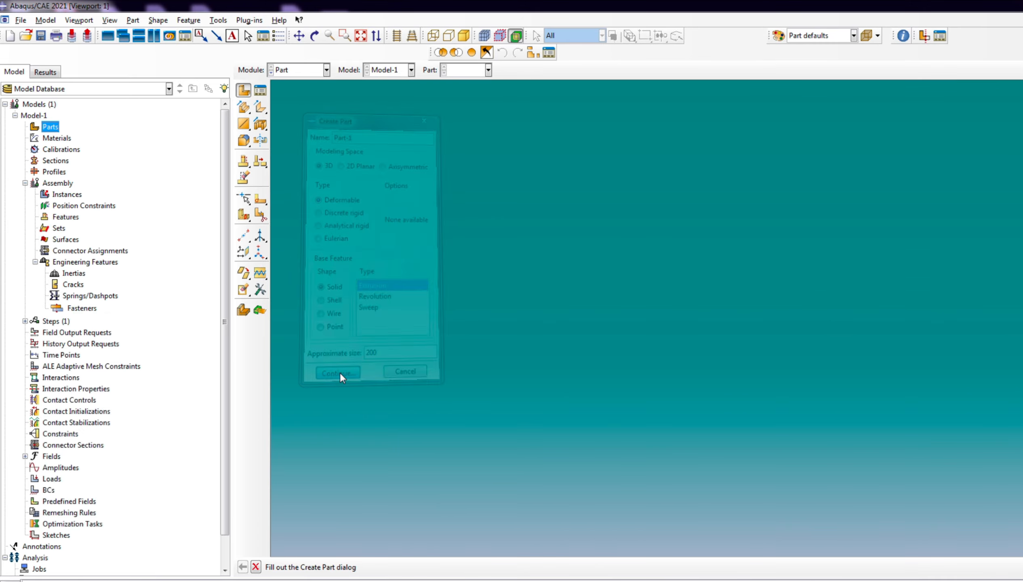
- Sketch a rectangle about 70 wide and 40 high as the section of the solid extrusion
{"action": "left_click", "coordinate": [259, 92]}
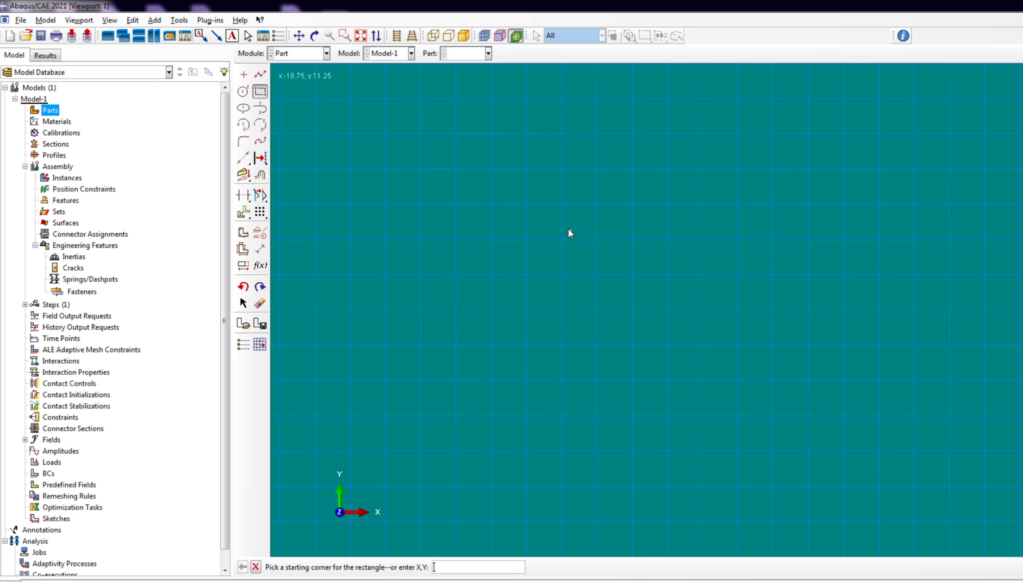
{"action": "left_click", "coordinate": [493, 171]}
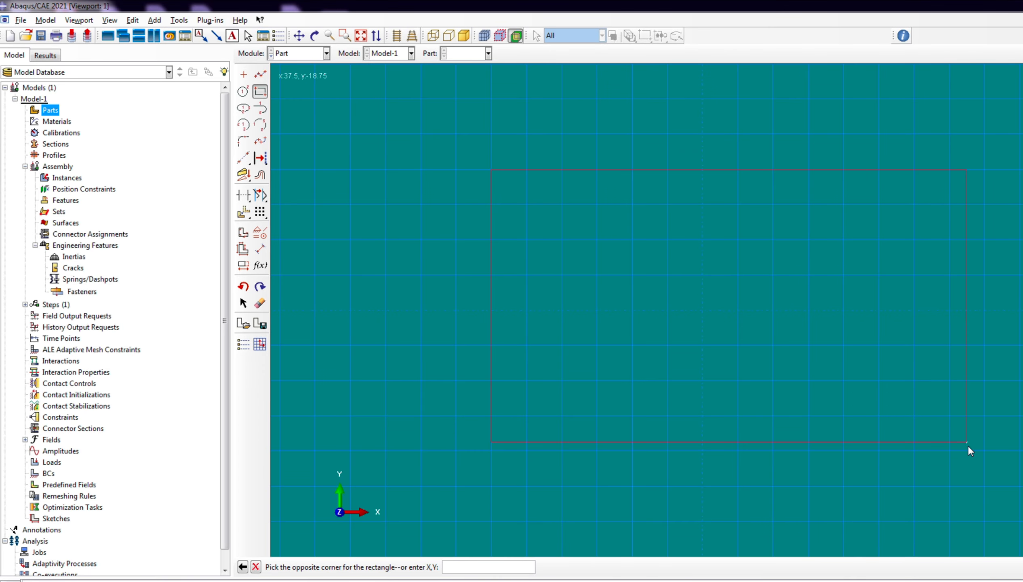
{"action": "left_click", "coordinate": [982, 448]}
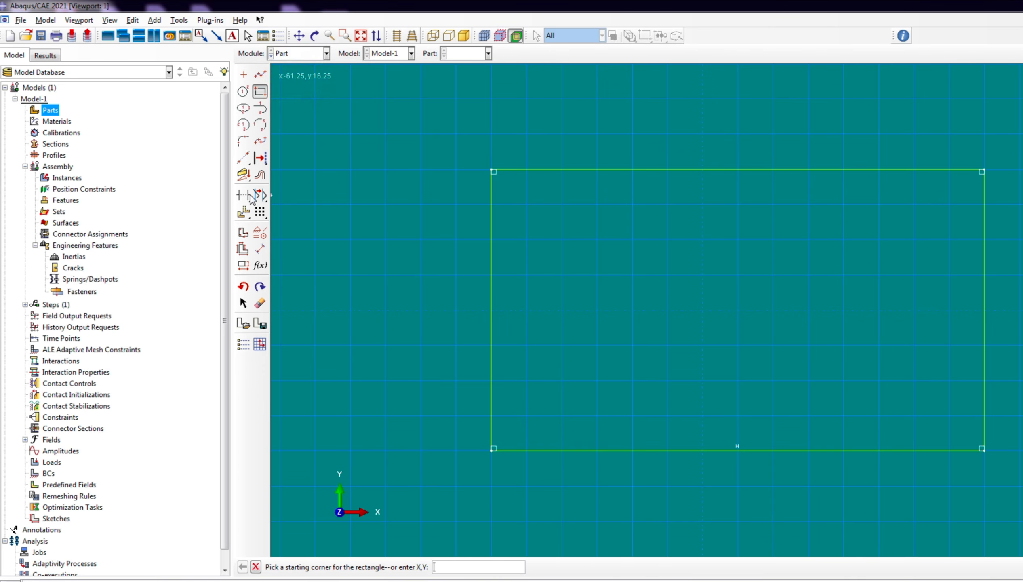
- Dimension the rectangle's left vertical edge and bottom edge to 100 each
{"action": "left_click", "coordinate": [260, 249]}
{"action": "left_click", "coordinate": [491, 280]}
{"action": "left_click", "coordinate": [433, 289]}
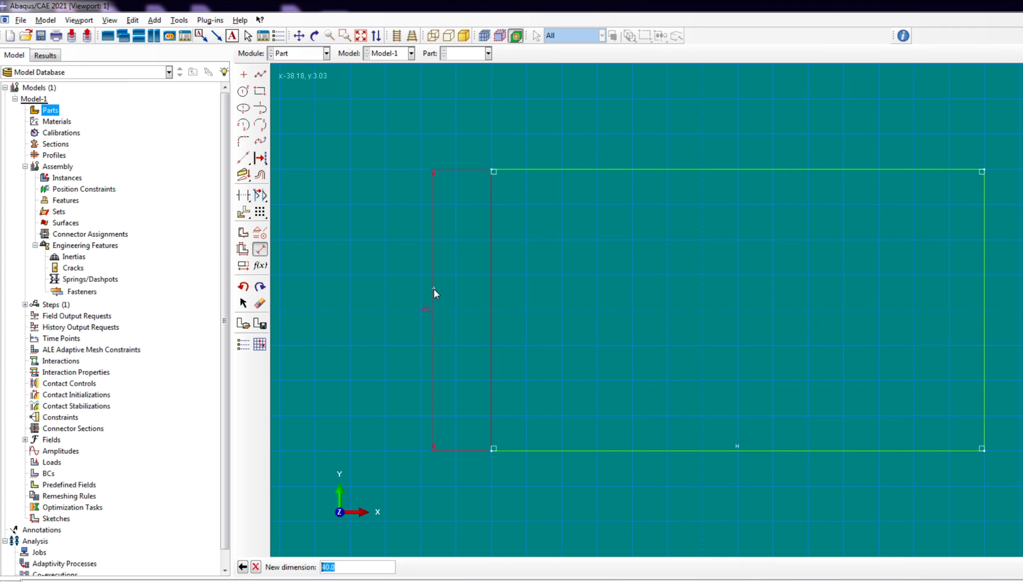
{"action": "type", "text": "1"}
{"action": "key", "text": "Return"}
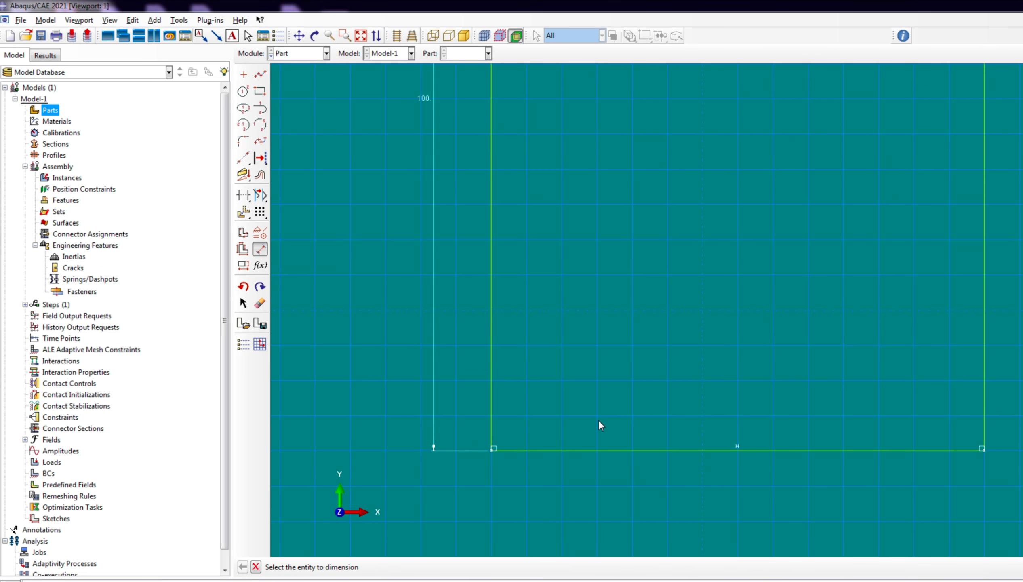
{"action": "left_click", "coordinate": [632, 448]}
{"action": "left_click", "coordinate": [637, 508]}
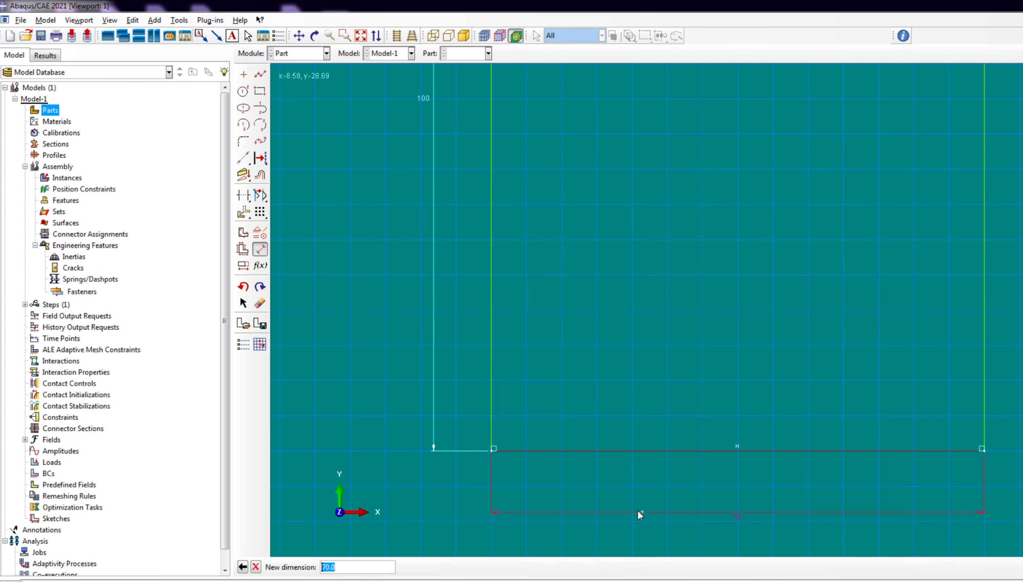
{"action": "type", "text": "100"}
{"action": "key", "text": "Return"}
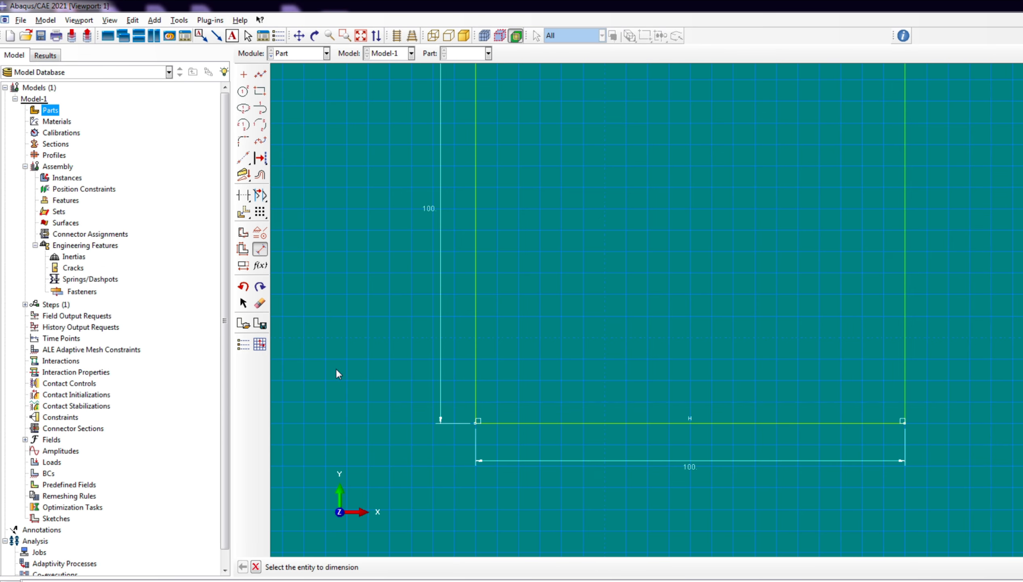
{"action": "left_click", "coordinate": [257, 569]}
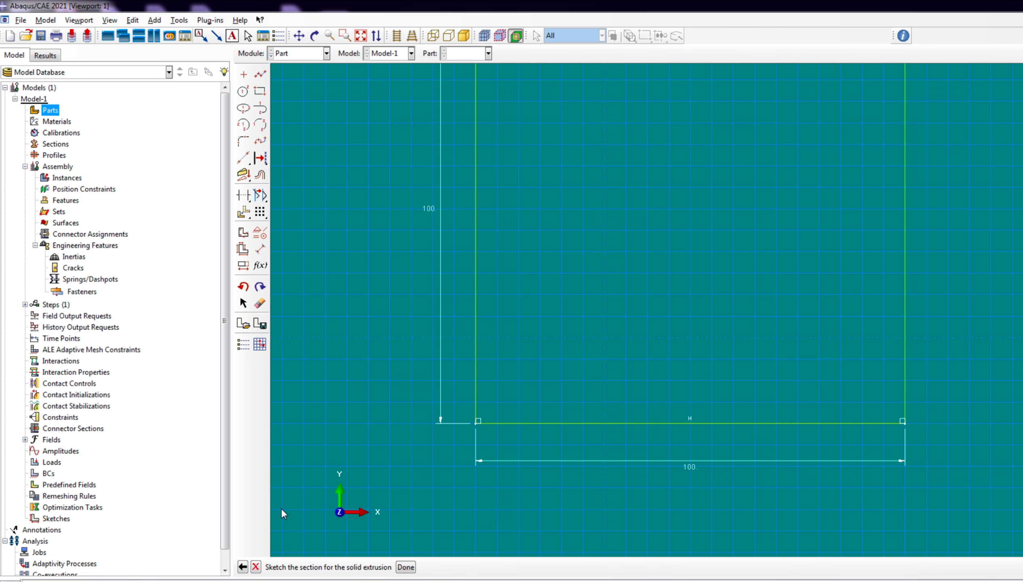
- Finish the section sketch and extrude it to a depth of 15
{"action": "left_click", "coordinate": [406, 566]}
{"action": "type", "text": "10"}
{"action": "key", "text": "Return"}
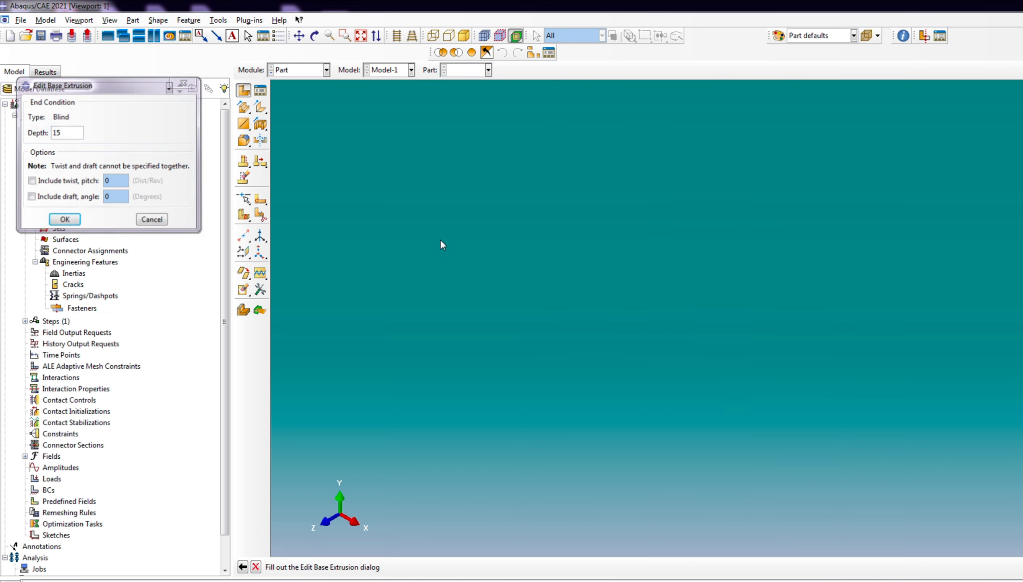
- Create a new material named Steel
{"action": "left_click", "coordinate": [57, 138]}
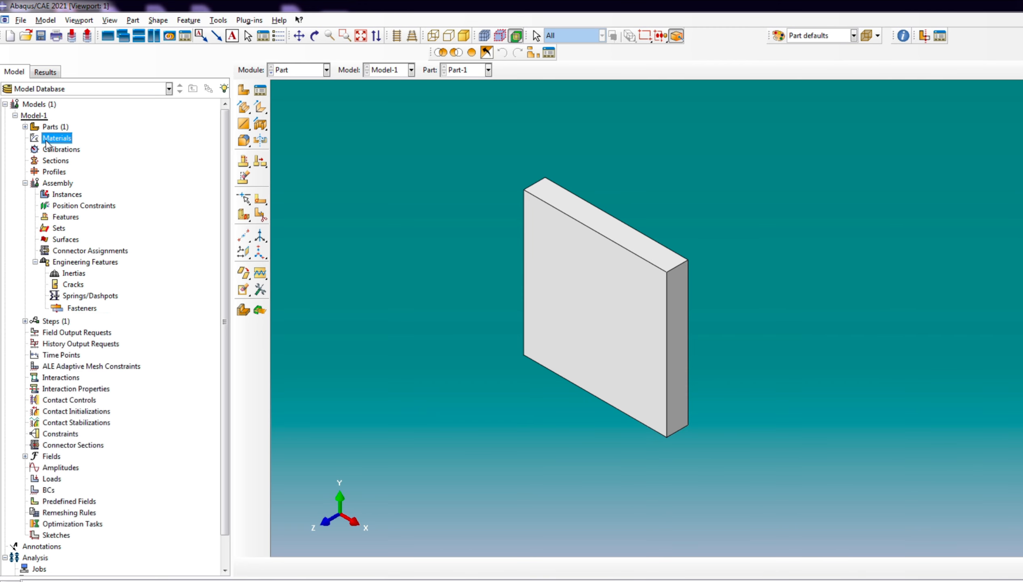
{"action": "right_click", "coordinate": [54, 138]}
{"action": "left_click", "coordinate": [108, 159]}
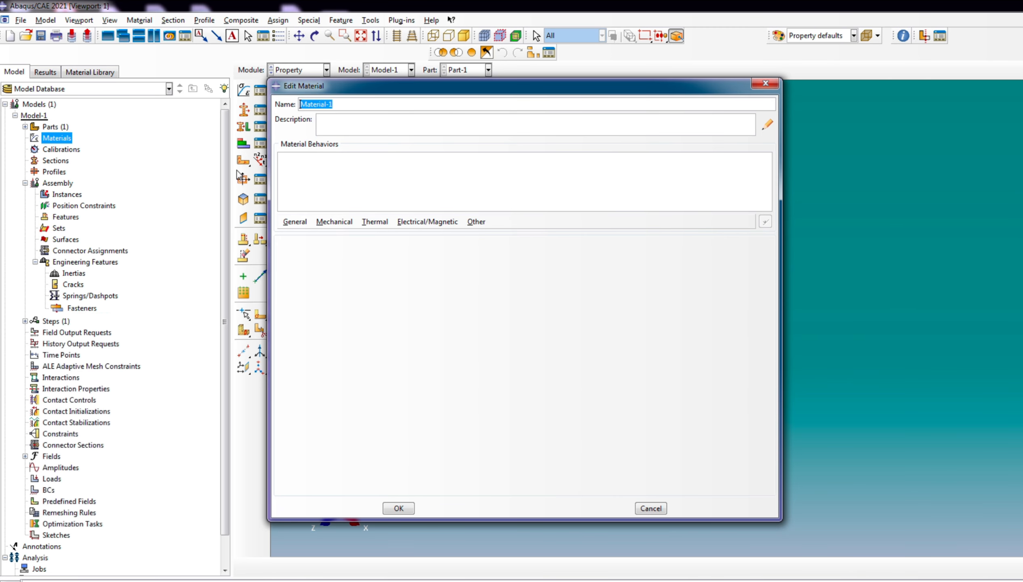
{"action": "type", "text": "Steel"}
- Give the Steel material isotropic elastic behavior with Young's modulus 200000 and Poisson's ratio 0.3
{"action": "left_click", "coordinate": [336, 222]}
{"action": "mouse_move", "coordinate": [352, 235]}
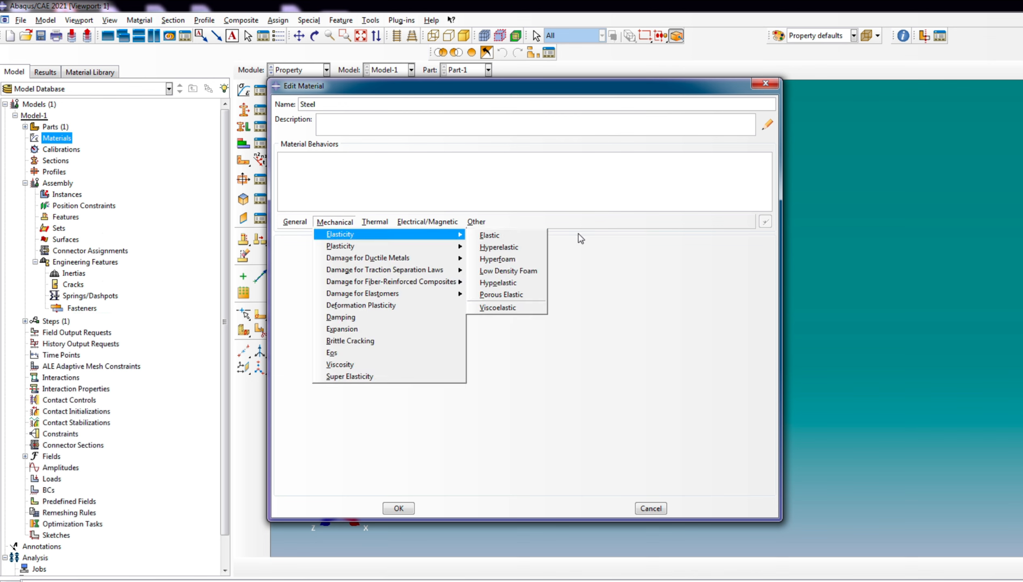
{"action": "left_click", "coordinate": [526, 236]}
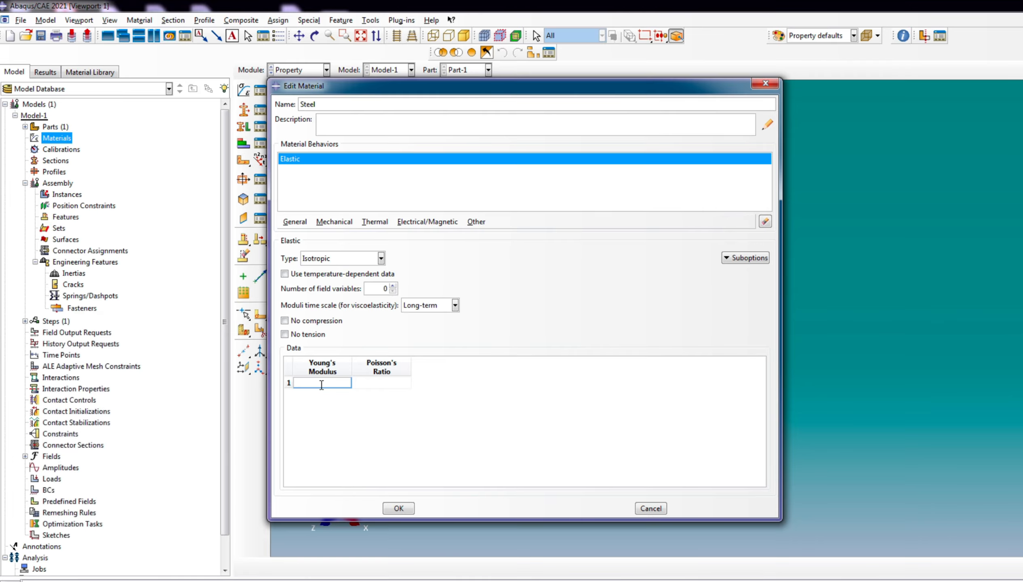
{"action": "type", "text": "200000"}
{"action": "left_click", "coordinate": [379, 382]}
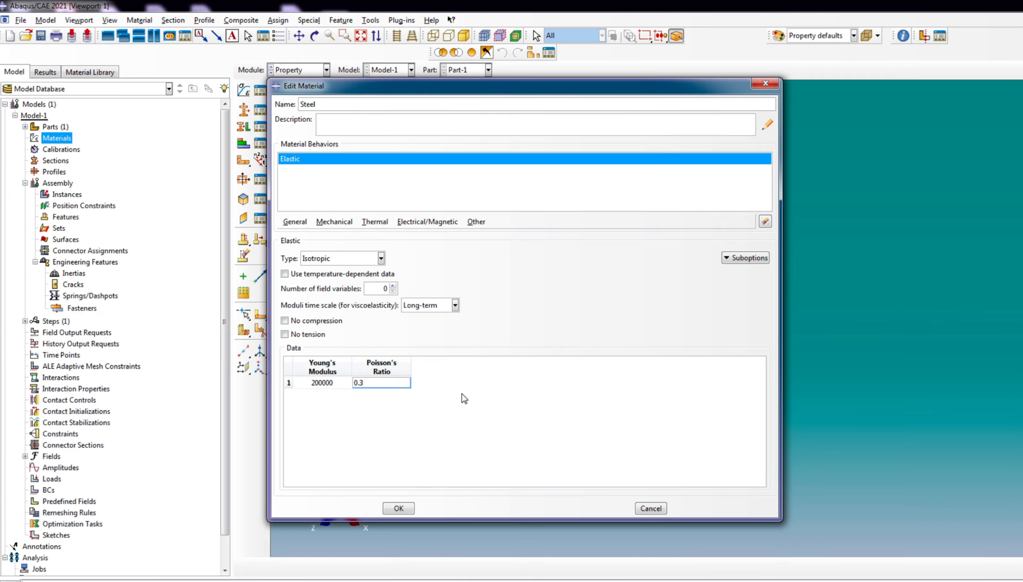
{"action": "left_click", "coordinate": [398, 507]}
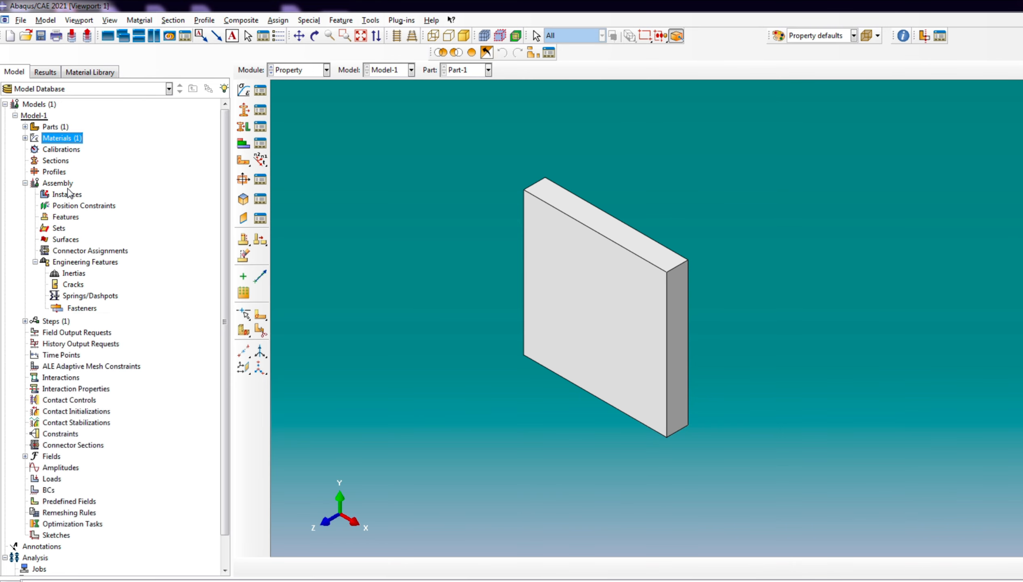
- Create a solid homogeneous section named Section-1 that uses the Steel material
{"action": "left_click", "coordinate": [56, 160]}
{"action": "right_click", "coordinate": [56, 161]}
{"action": "left_click", "coordinate": [87, 180]}
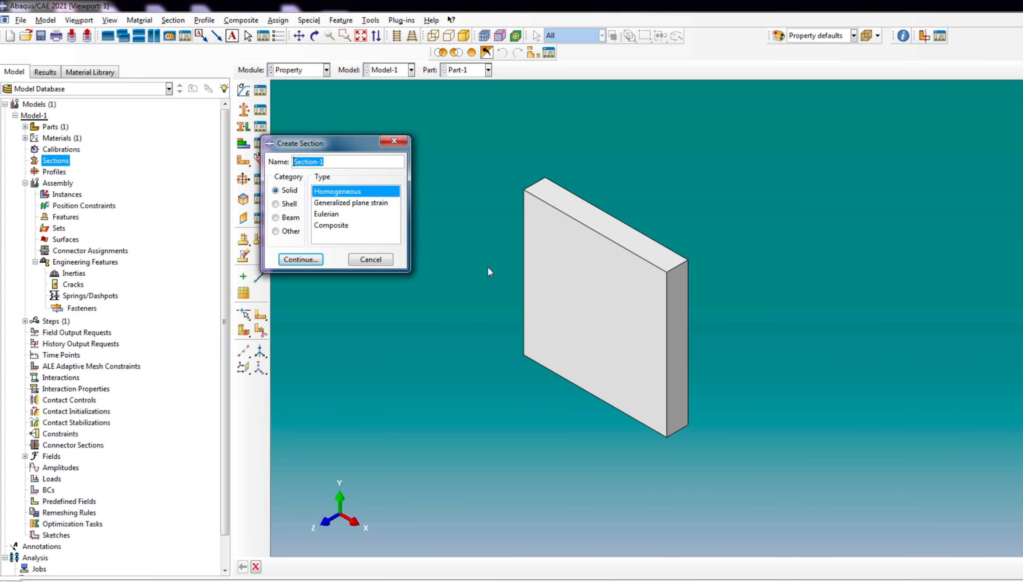
{"action": "left_click", "coordinate": [305, 260]}
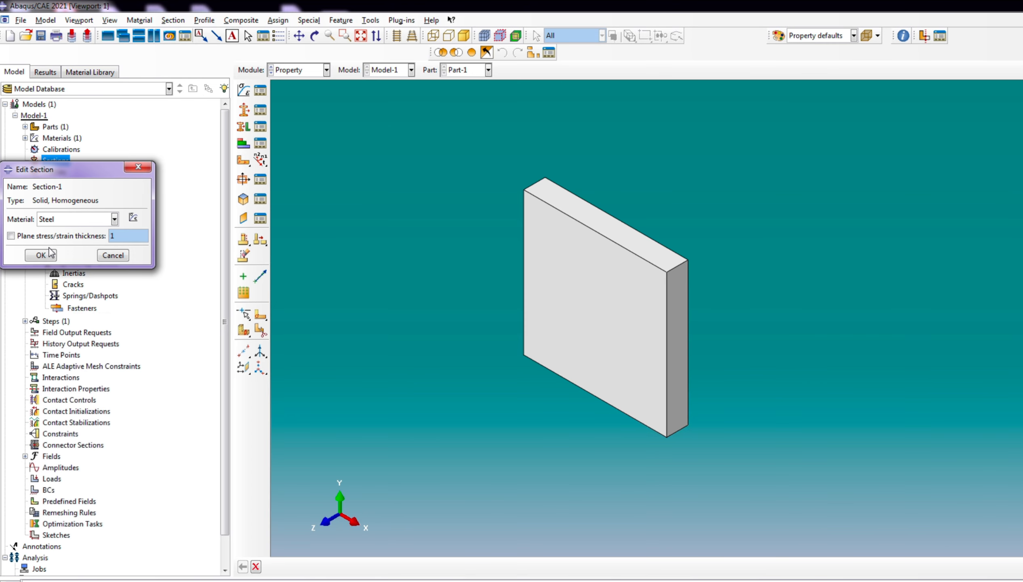
{"action": "left_click", "coordinate": [40, 255]}
- Assign Section-1 to the whole plate, using the region set Set-1
{"action": "left_click", "coordinate": [243, 126]}
{"action": "left_click", "coordinate": [556, 316]}
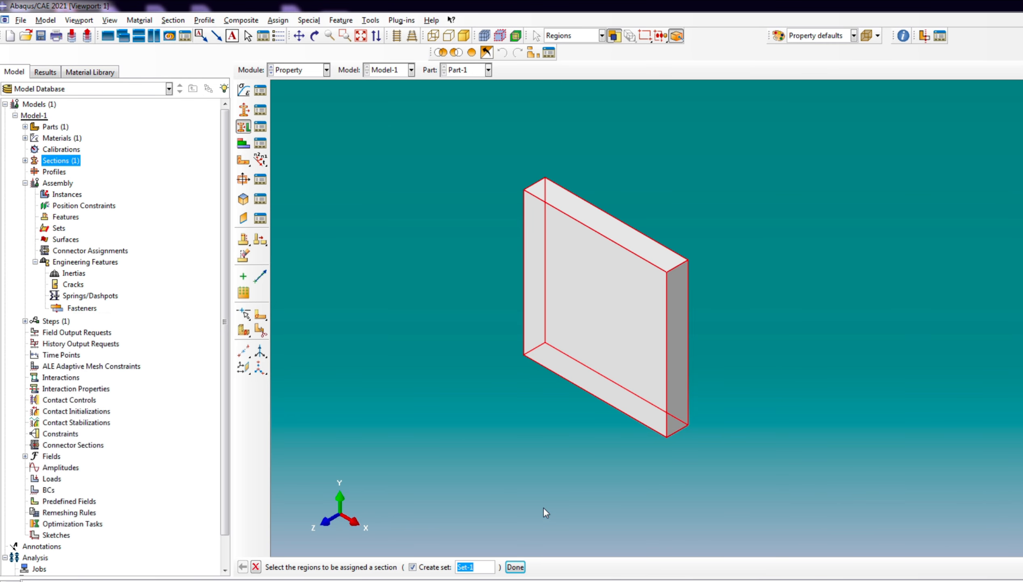
{"action": "left_click", "coordinate": [515, 567]}
{"action": "left_click", "coordinate": [39, 235]}
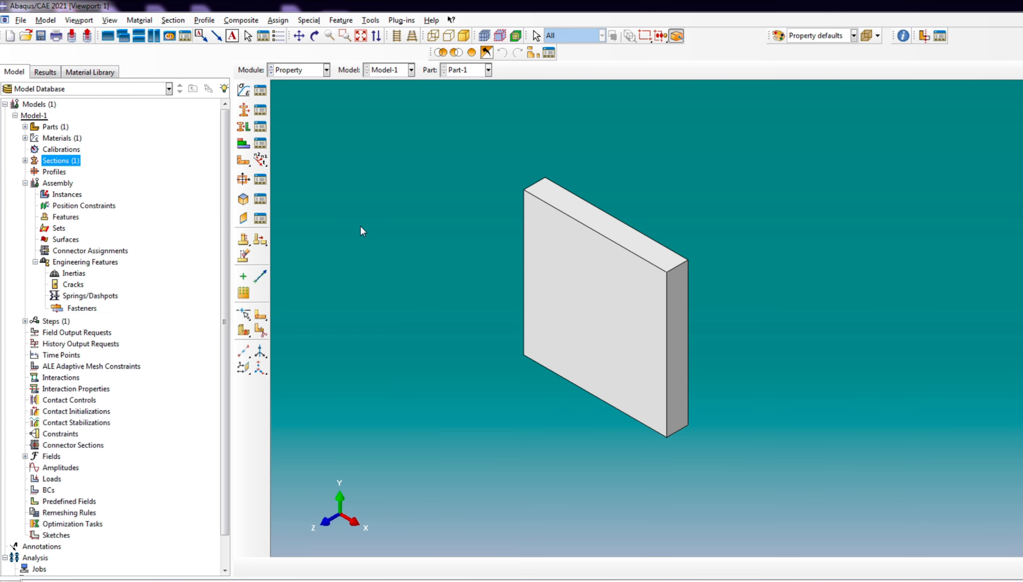
- Switch to the Mesh module and make Part-1 the object for meshing
{"action": "left_click", "coordinate": [303, 70]}
{"action": "left_click", "coordinate": [290, 138]}
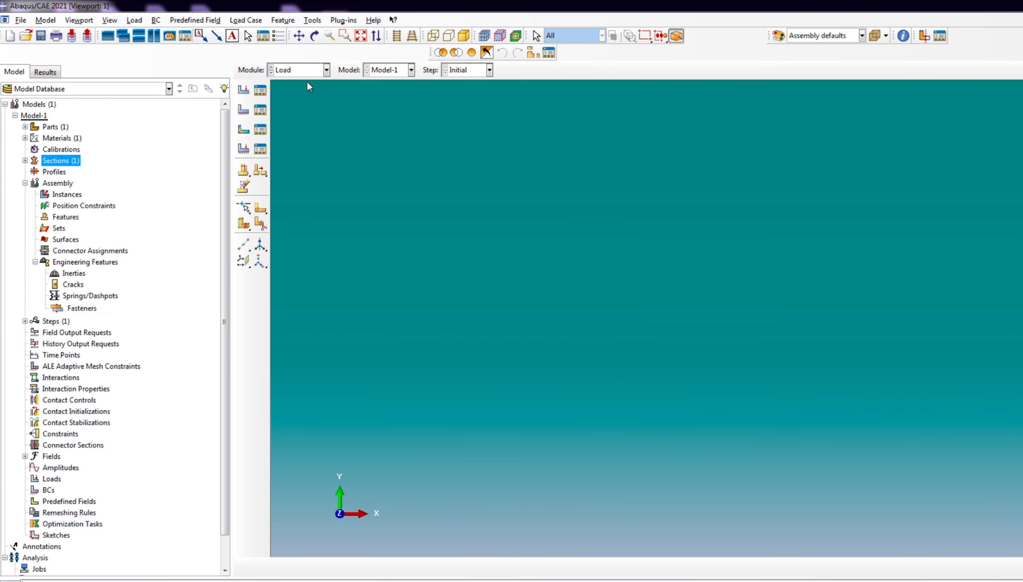
{"action": "left_click", "coordinate": [307, 70]}
{"action": "left_click", "coordinate": [286, 150]}
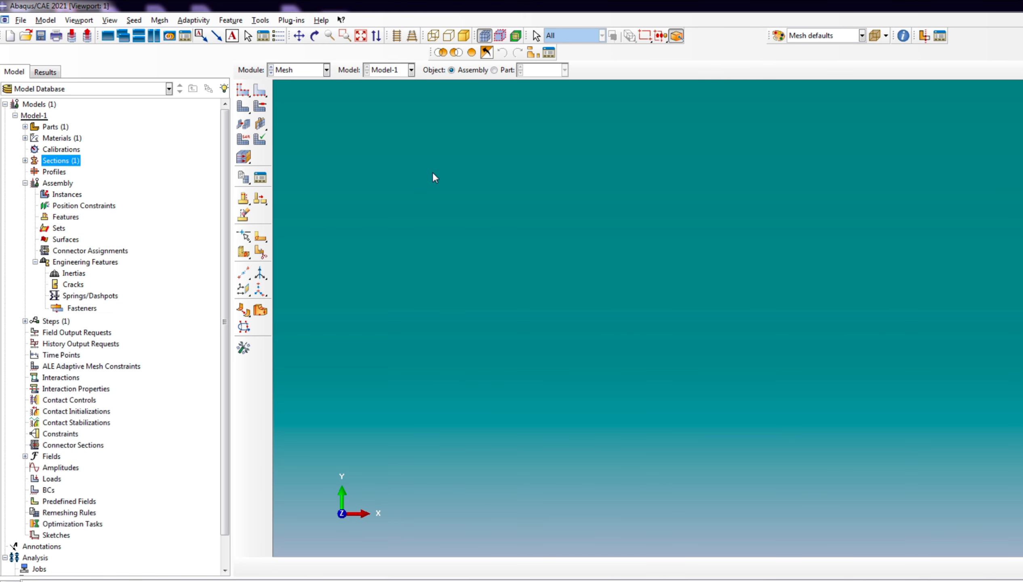
{"action": "left_click", "coordinate": [503, 73]}
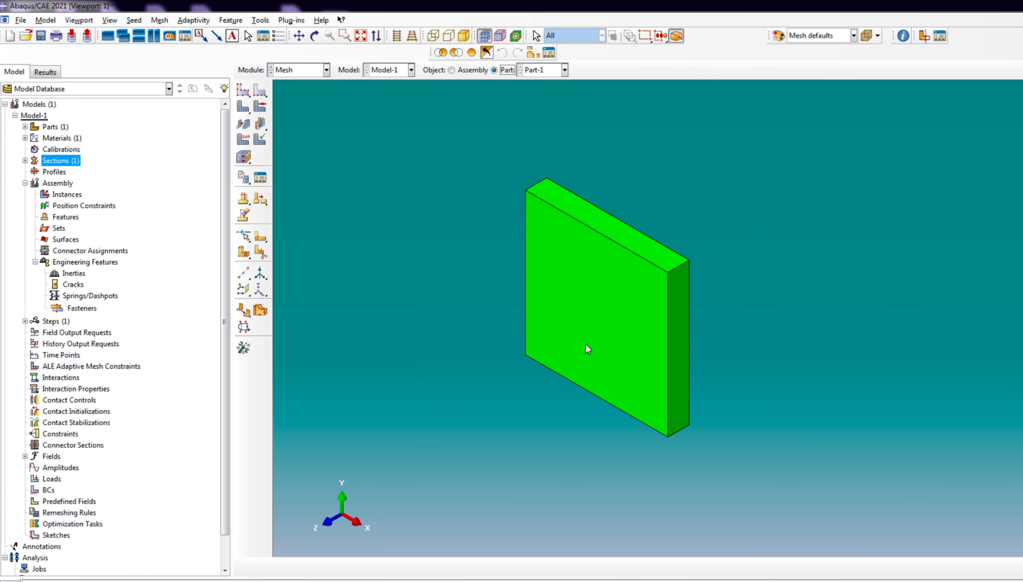
- Assign standard linear 3D Stress hex elements to the plate with reduced integration turned off
{"action": "left_click", "coordinate": [243, 139]}
{"action": "left_click", "coordinate": [572, 321]}
{"action": "left_click", "coordinate": [426, 566]}
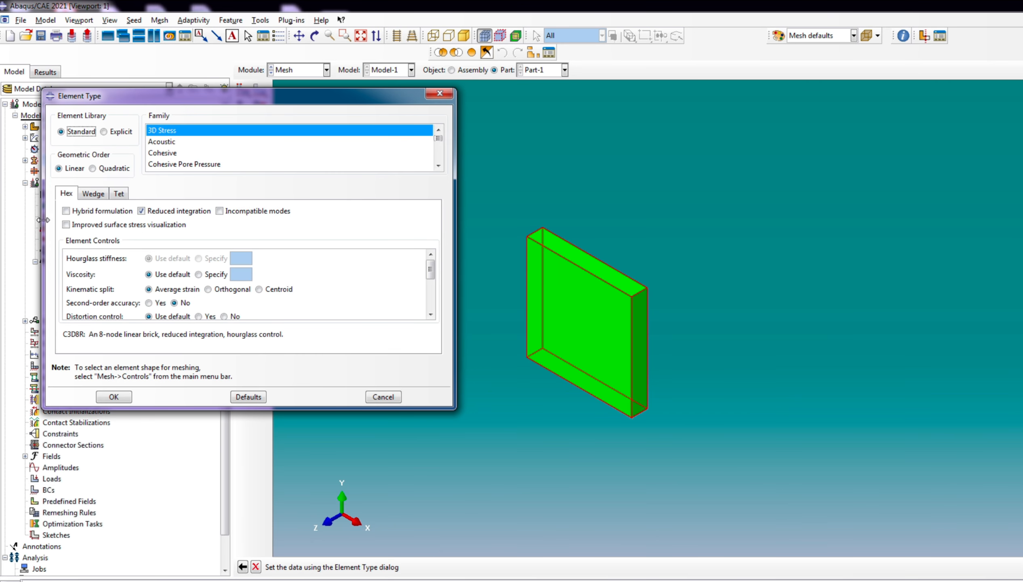
{"action": "left_click", "coordinate": [157, 211]}
{"action": "left_click", "coordinate": [113, 397]}
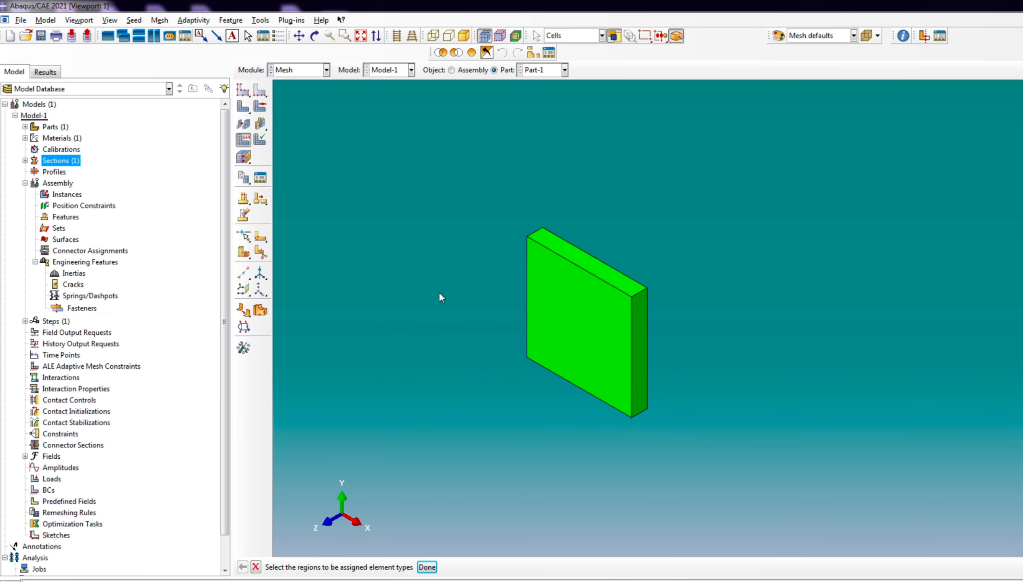
- Seed the plate with an approximate global size of 5 and mesh the part
{"action": "left_click", "coordinate": [236, 83]}
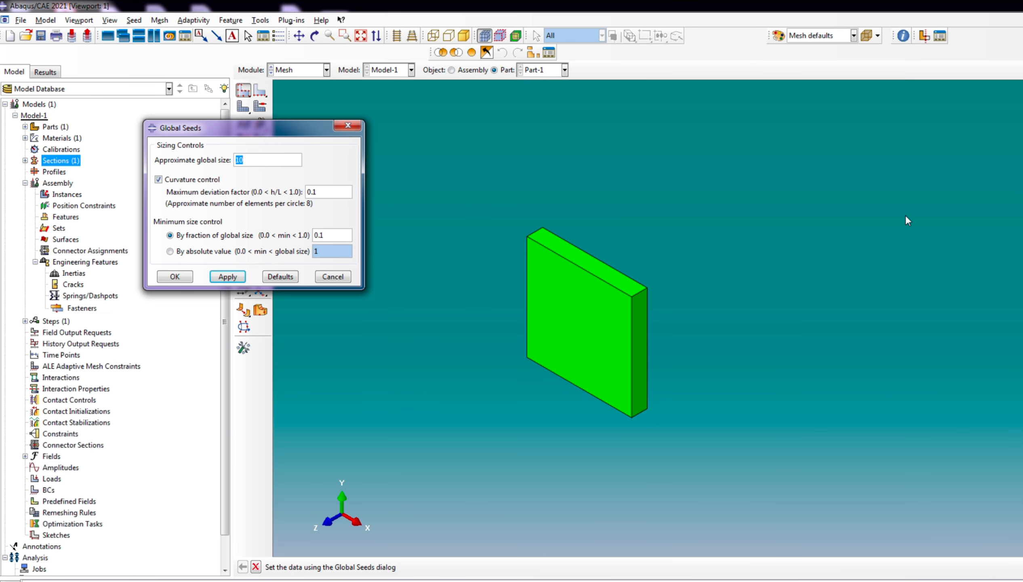
{"action": "left_click", "coordinate": [179, 278]}
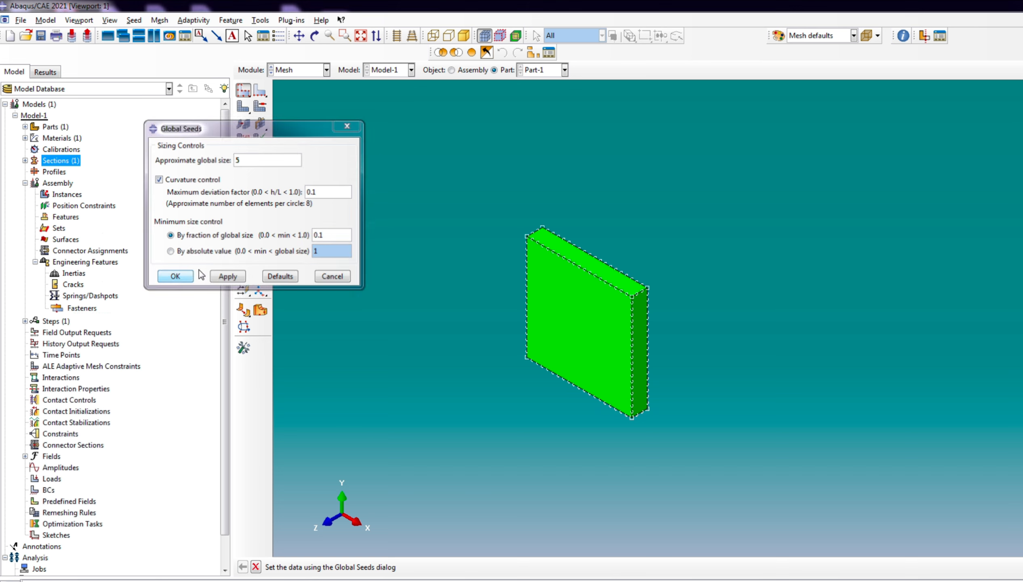
{"action": "left_click", "coordinate": [243, 107]}
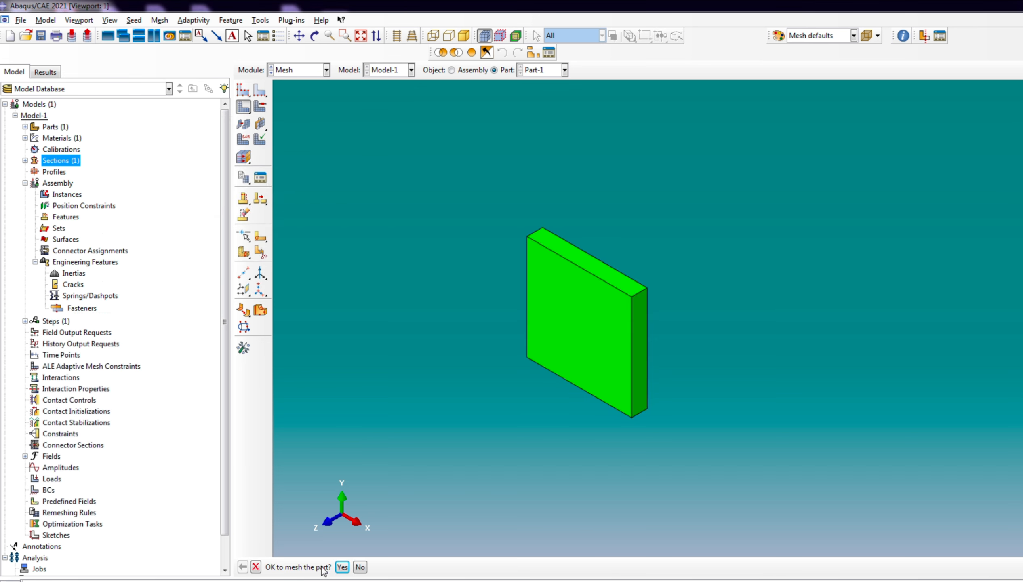
{"action": "left_click", "coordinate": [342, 567]}
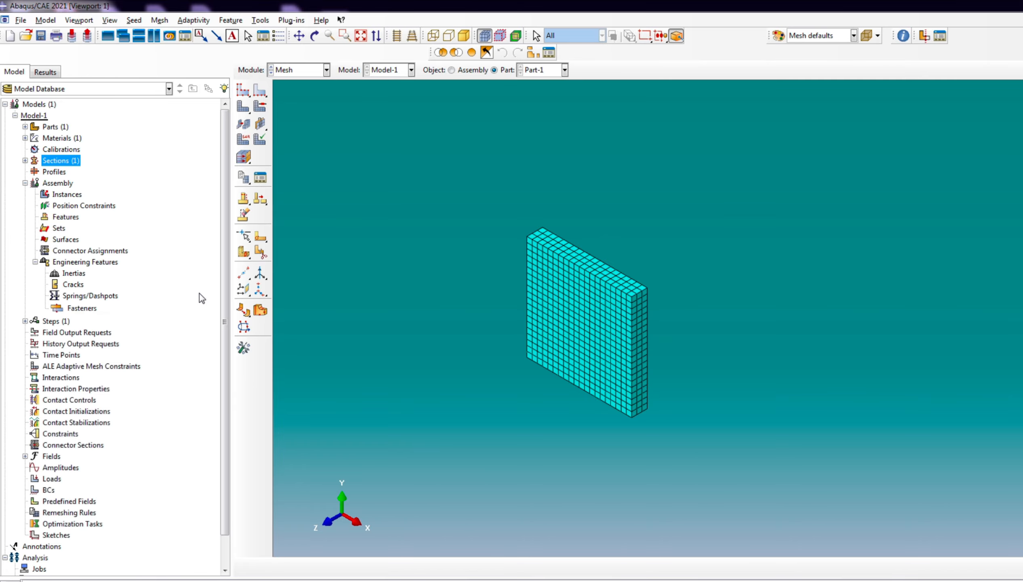
- Create a dependent instance of Part-1 in the assembly, with auto-offset from other instances enabled
{"action": "left_click", "coordinate": [58, 183]}
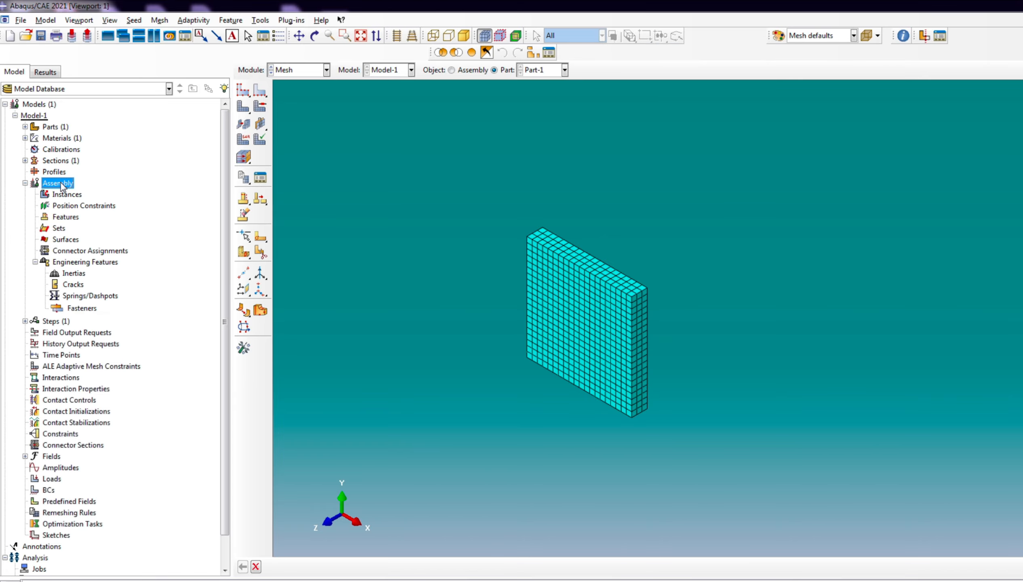
{"action": "right_click", "coordinate": [61, 183]}
{"action": "left_click", "coordinate": [60, 195]}
{"action": "left_click", "coordinate": [61, 194]}
{"action": "right_click", "coordinate": [66, 195]}
{"action": "left_click", "coordinate": [102, 216]}
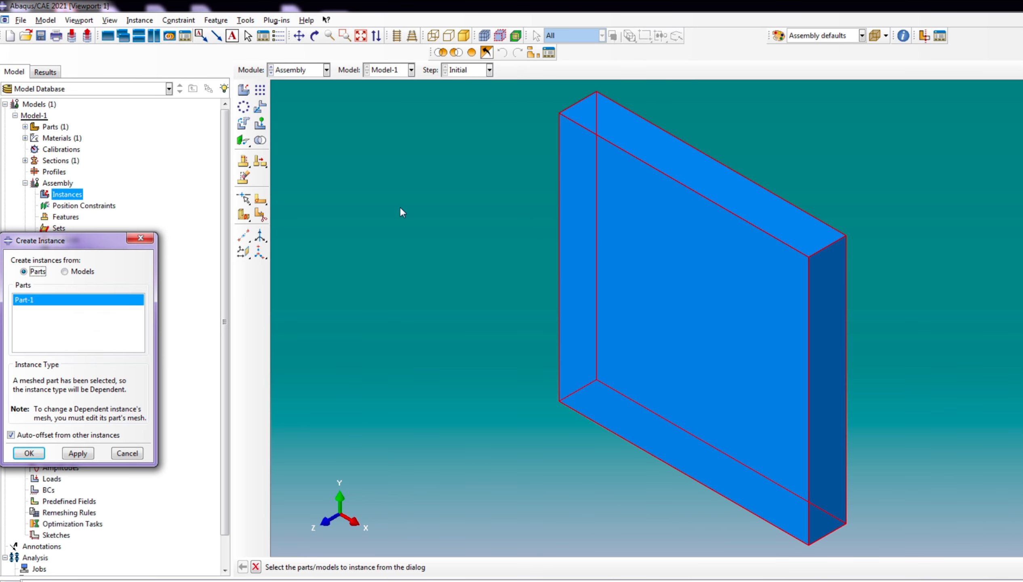
{"action": "left_click", "coordinate": [76, 453]}
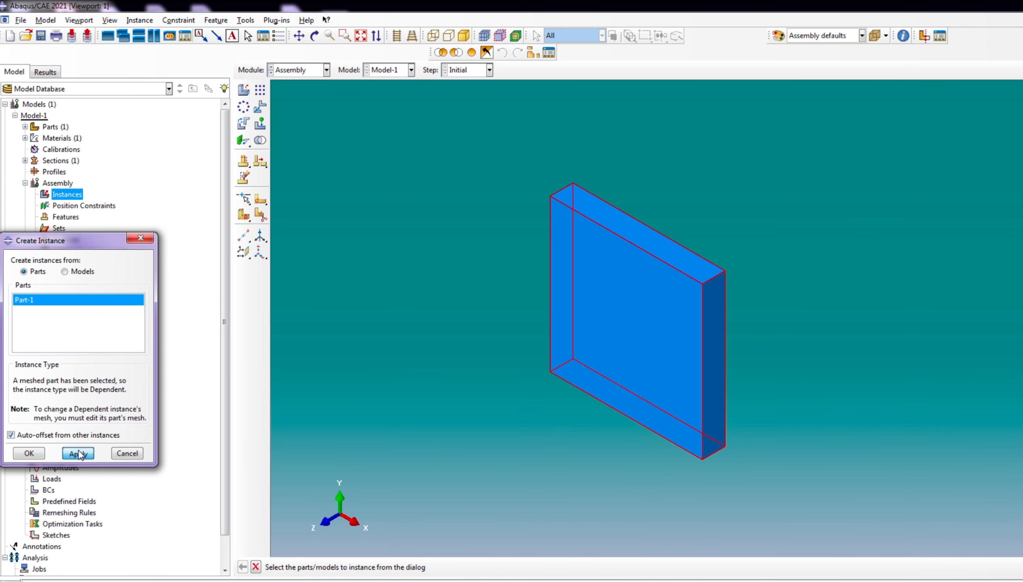
- Add a second auto-offset instance of Part-1 and finish creating instances
{"action": "left_click", "coordinate": [23, 300]}
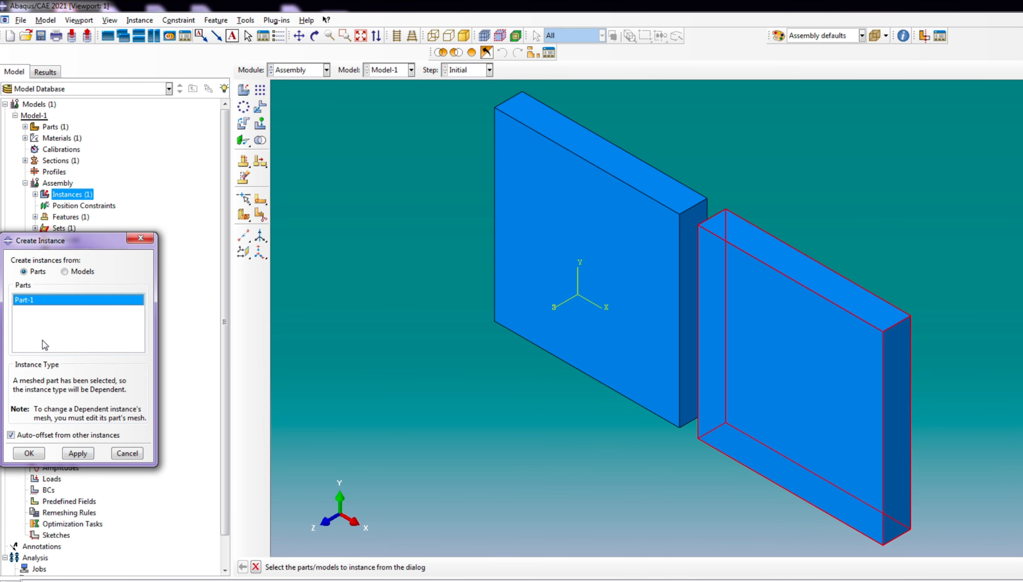
{"action": "left_click", "coordinate": [78, 453]}
{"action": "left_click", "coordinate": [77, 453]}
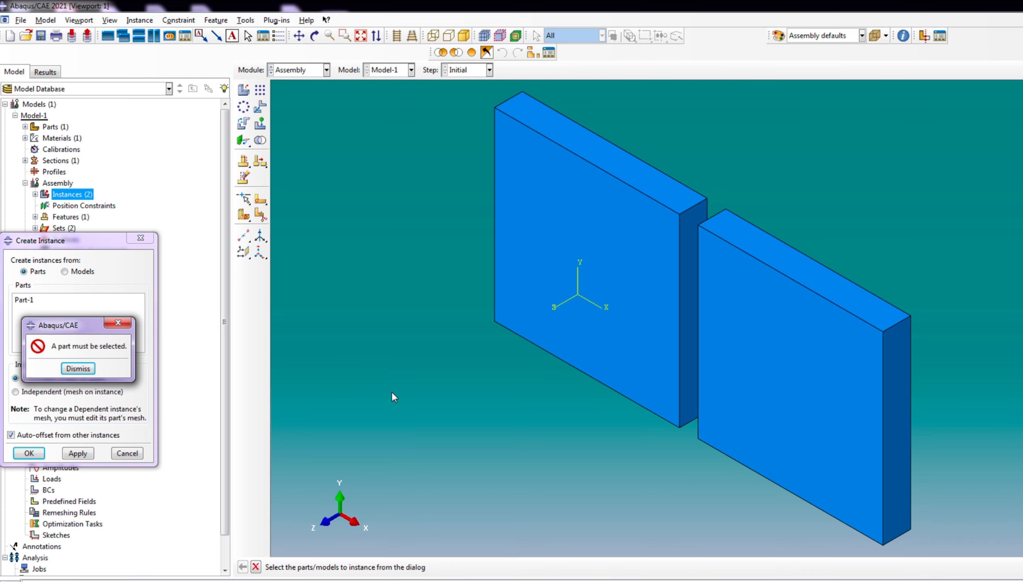
{"action": "left_click", "coordinate": [78, 369]}
{"action": "left_click", "coordinate": [127, 453]}
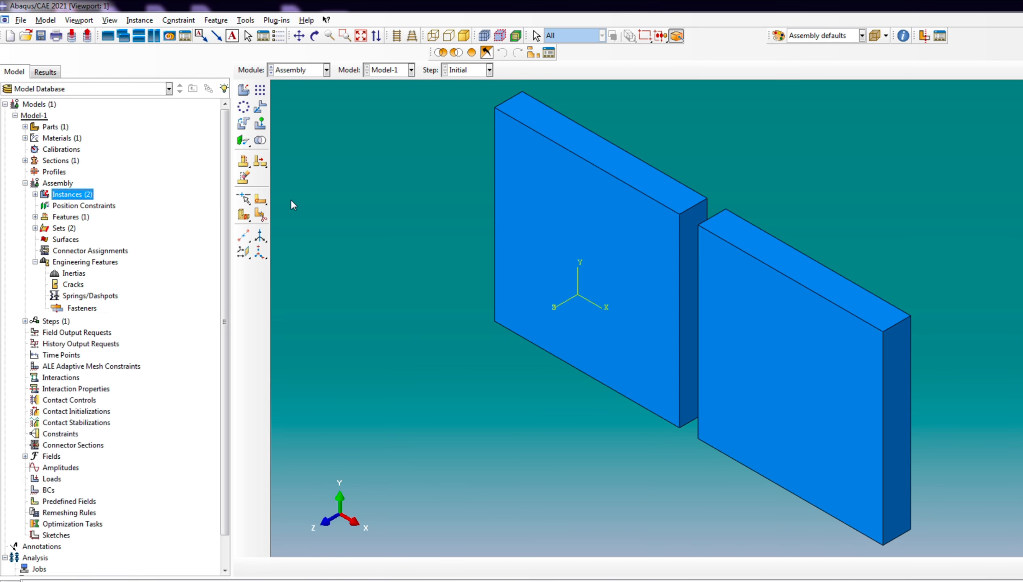
- Constrain the second plate's back face parallel to the first plate's front face, flipping the arrow direction and setting the distance to 50
{"action": "scroll", "coordinate": [406, 190], "scroll_direction": "up", "scroll_amount": 3}
{"action": "scroll", "coordinate": [427, 274], "scroll_direction": "up", "scroll_amount": 2}
{"action": "scroll", "coordinate": [426, 274], "scroll_direction": "down", "scroll_amount": 2}
{"action": "left_click", "coordinate": [243, 140]}
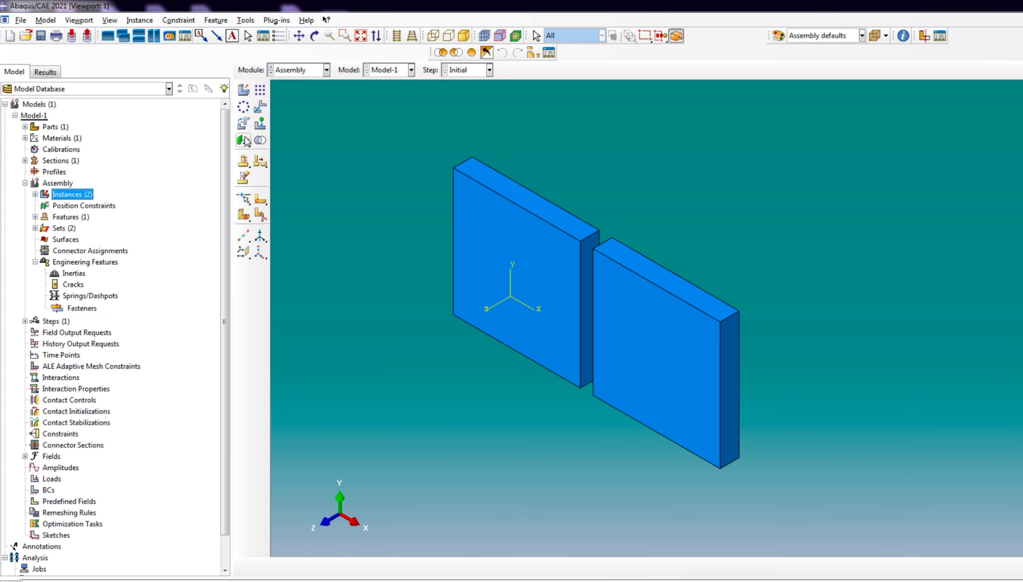
{"action": "scroll", "coordinate": [611, 211], "scroll_direction": "up", "scroll_amount": 1}
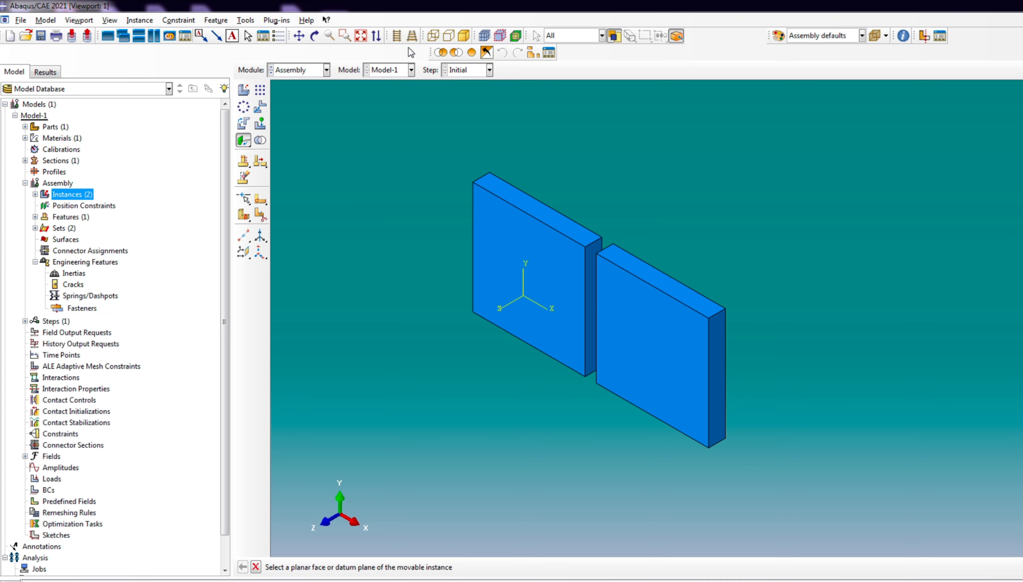
{"action": "left_click", "coordinate": [314, 36]}
{"action": "left_click_drag", "start_coordinate": [633, 357], "coordinate": [631, 418]}
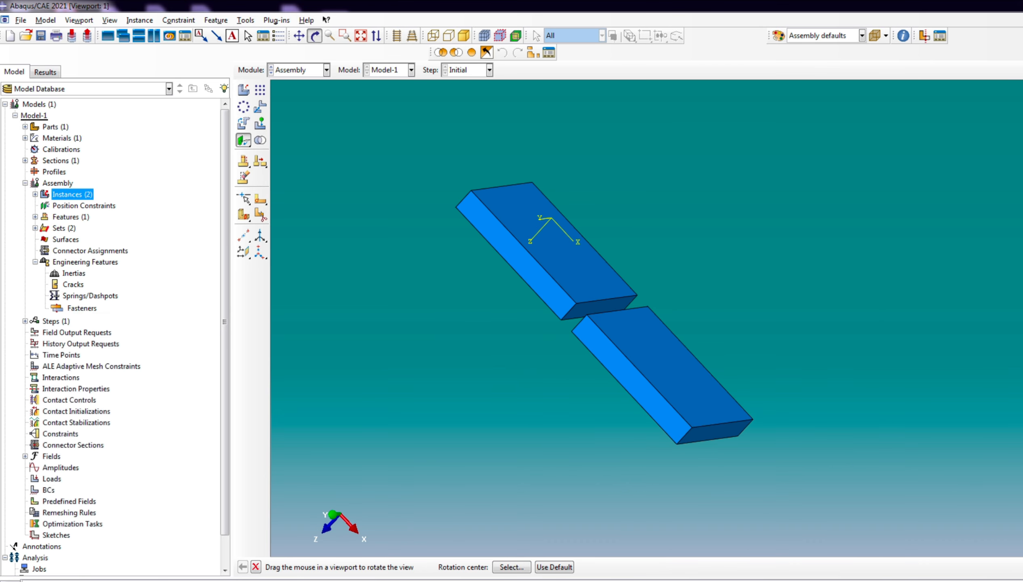
{"action": "left_click", "coordinate": [255, 566]}
{"action": "left_click", "coordinate": [643, 408]}
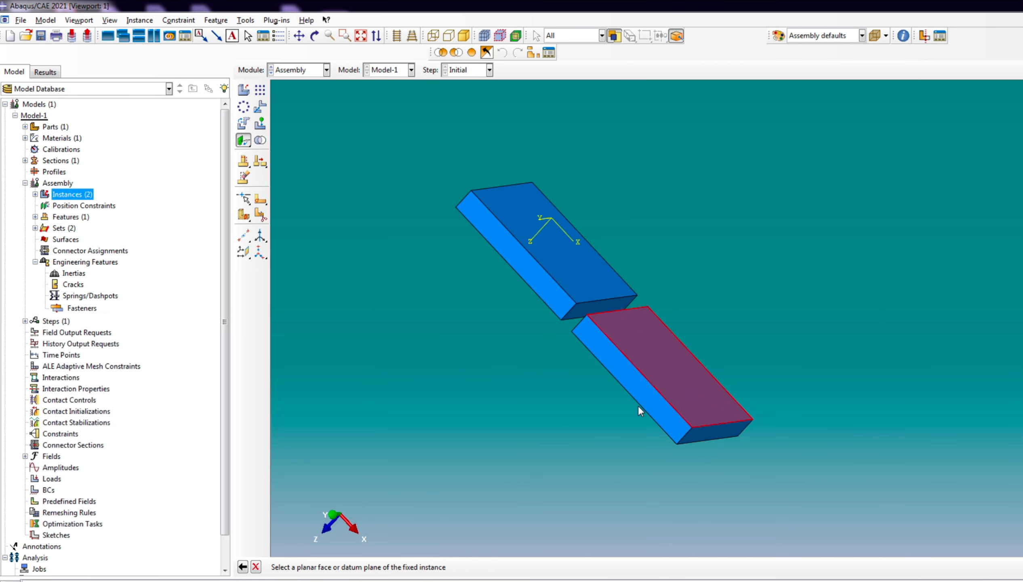
{"action": "left_click", "coordinate": [315, 35]}
{"action": "left_click_drag", "start_coordinate": [666, 309], "coordinate": [677, 231]}
{"action": "left_click", "coordinate": [258, 567]}
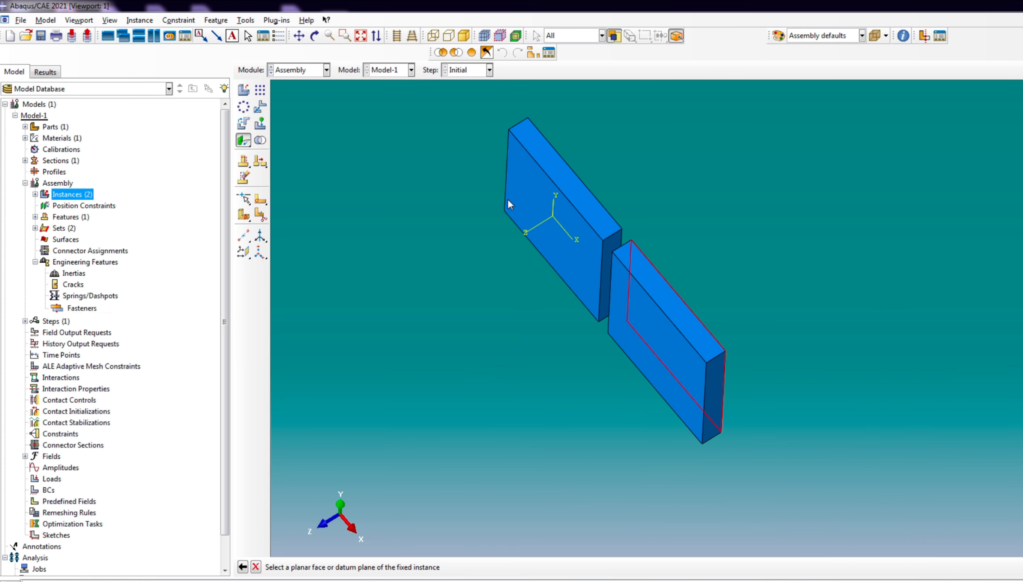
{"action": "left_click", "coordinate": [541, 180]}
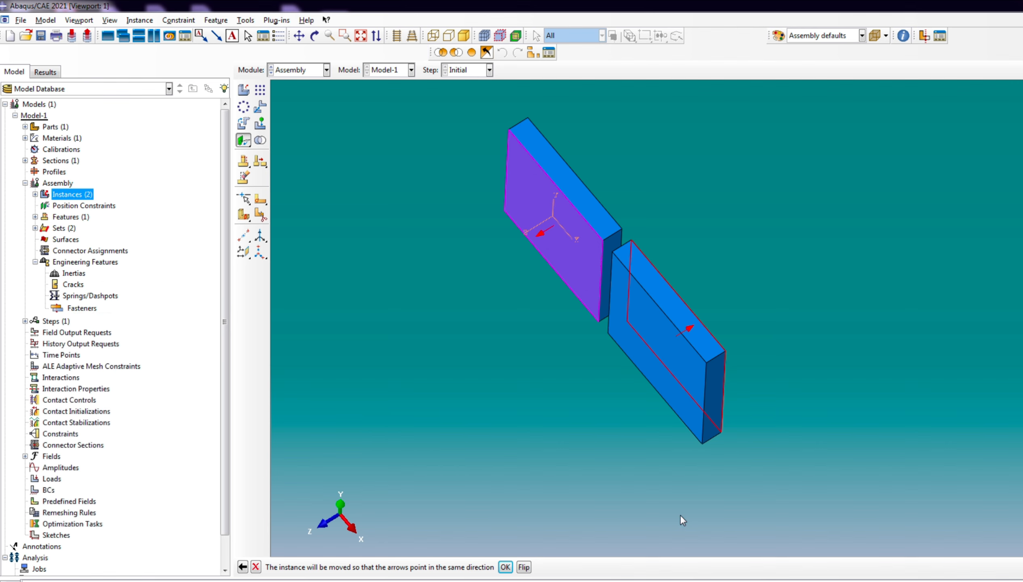
{"action": "left_click", "coordinate": [523, 567]}
{"action": "left_click", "coordinate": [506, 567]}
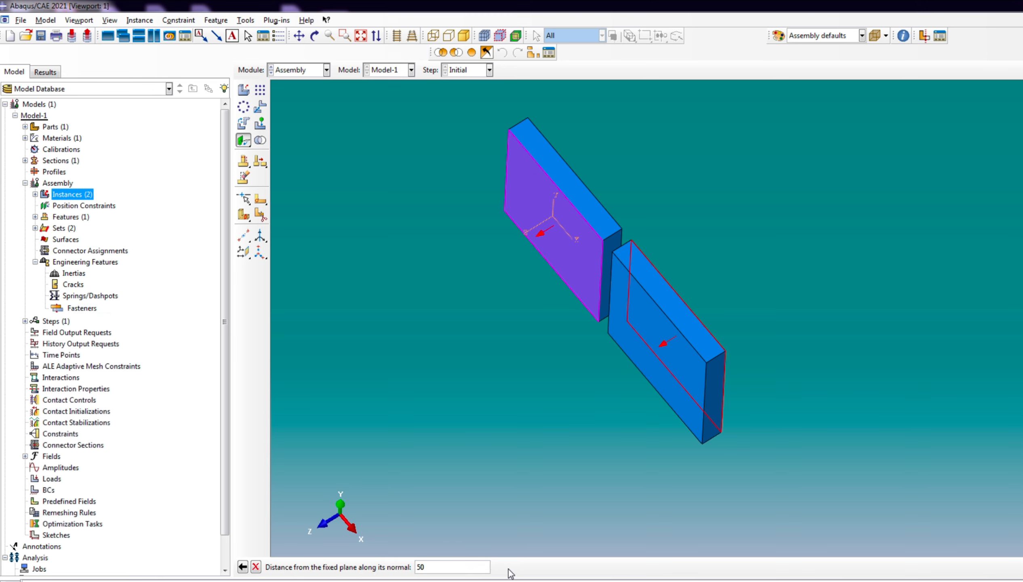
{"action": "key", "text": "Return"}
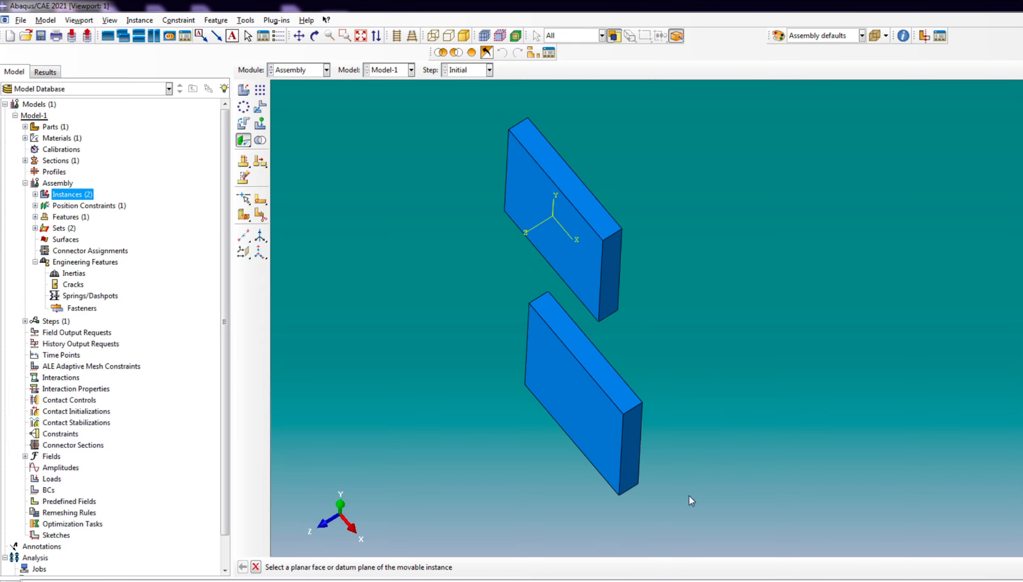
- Align the second plate's end and top faces with the matching faces of the first plate using face-to-face constraints
{"action": "left_click", "coordinate": [639, 452]}
{"action": "left_click", "coordinate": [610, 276]}
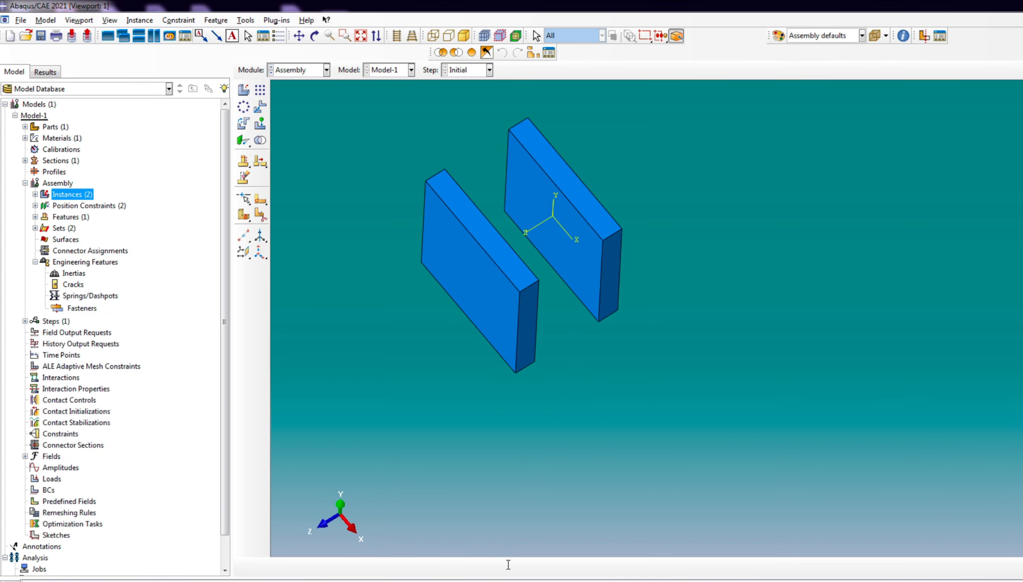
{"action": "left_click", "coordinate": [243, 140]}
{"action": "left_click", "coordinate": [443, 191]}
{"action": "left_click", "coordinate": [547, 154]}
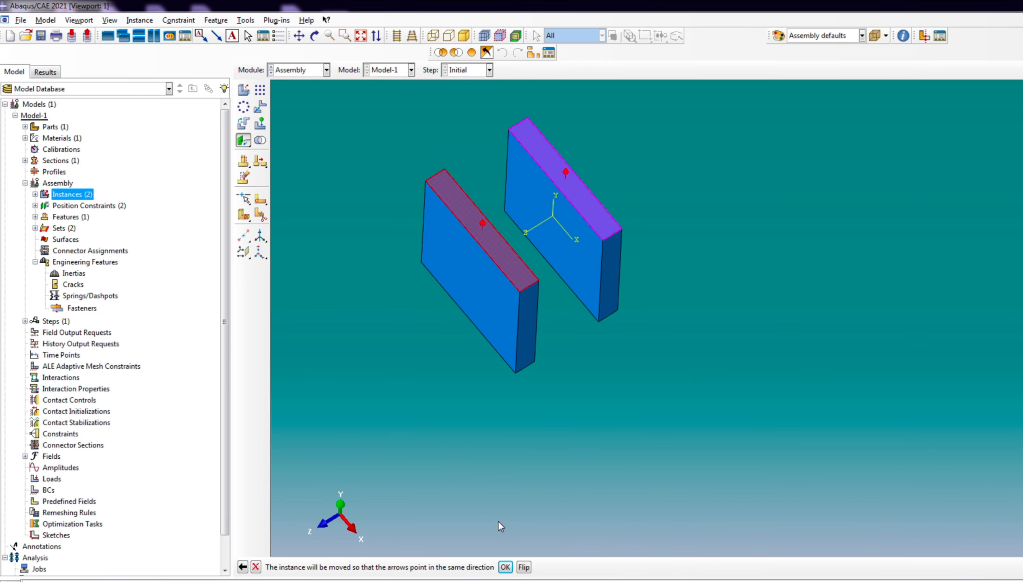
{"action": "left_click", "coordinate": [505, 566]}
{"action": "key", "text": "Return"}
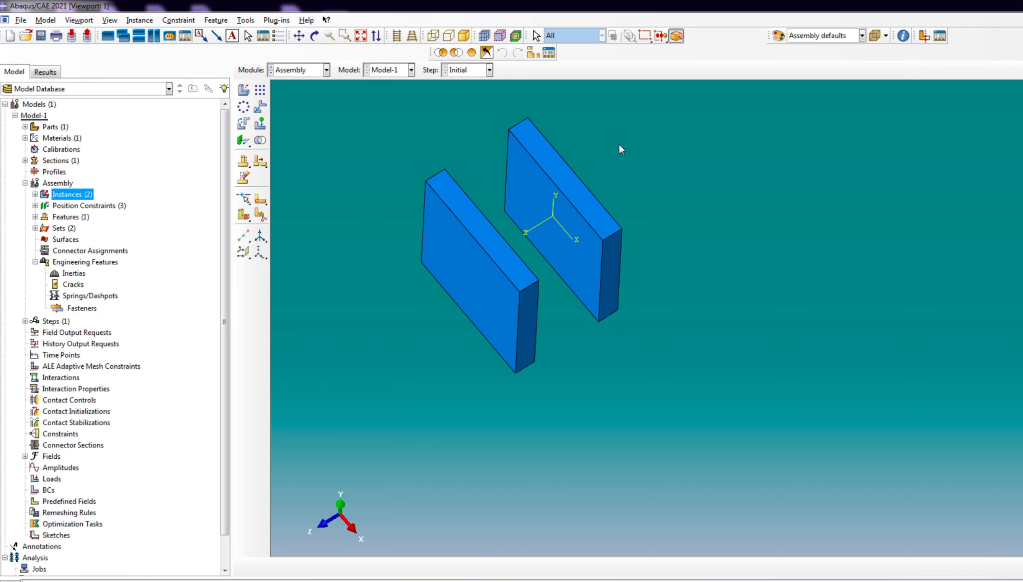
- Connect the facing left corner vertices of the two plates with a two-point spring along the line of action, with stiffness 25
{"action": "left_click", "coordinate": [315, 35]}
{"action": "left_click_drag", "start_coordinate": [578, 162], "coordinate": [273, 325]}
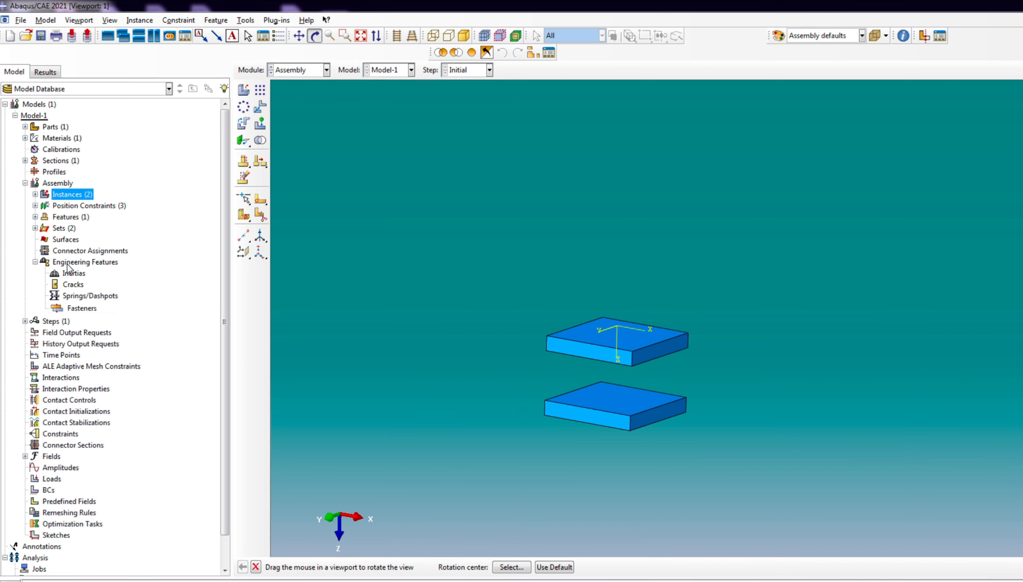
{"action": "left_click", "coordinate": [86, 296]}
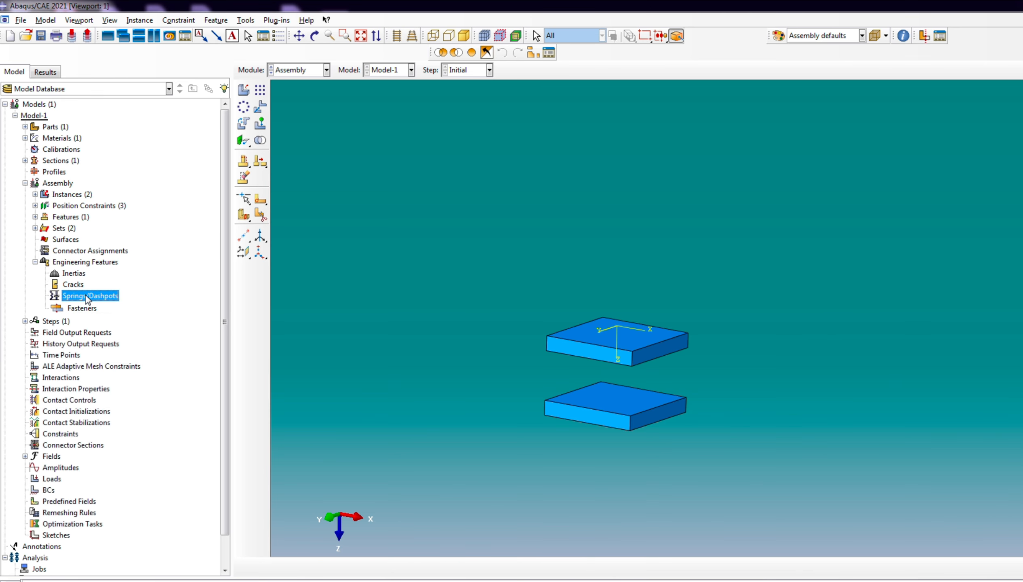
{"action": "right_click", "coordinate": [86, 296]}
{"action": "left_click", "coordinate": [104, 313]}
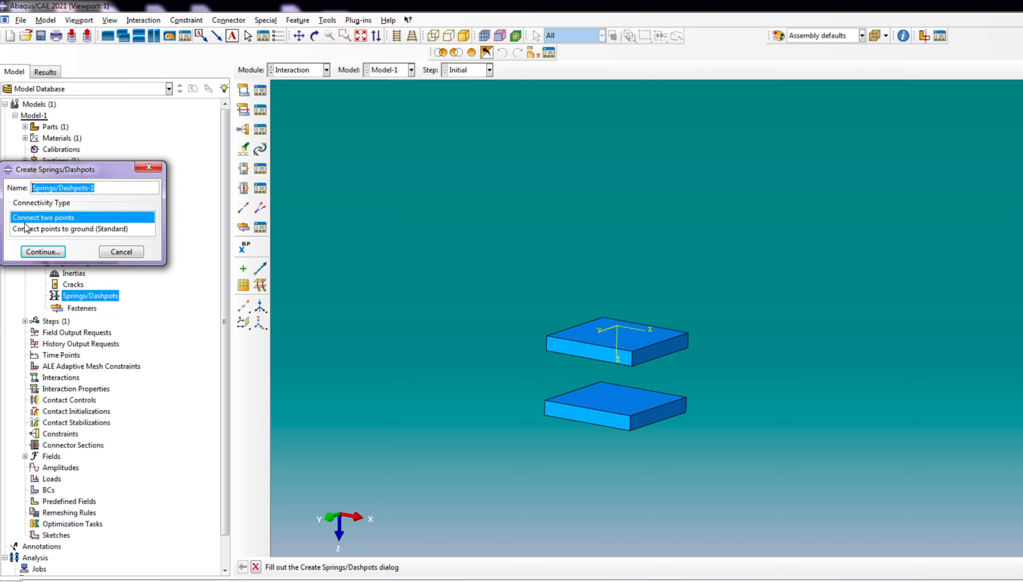
{"action": "left_click", "coordinate": [43, 251]}
{"action": "scroll", "coordinate": [577, 396], "scroll_direction": "up", "scroll_amount": 3}
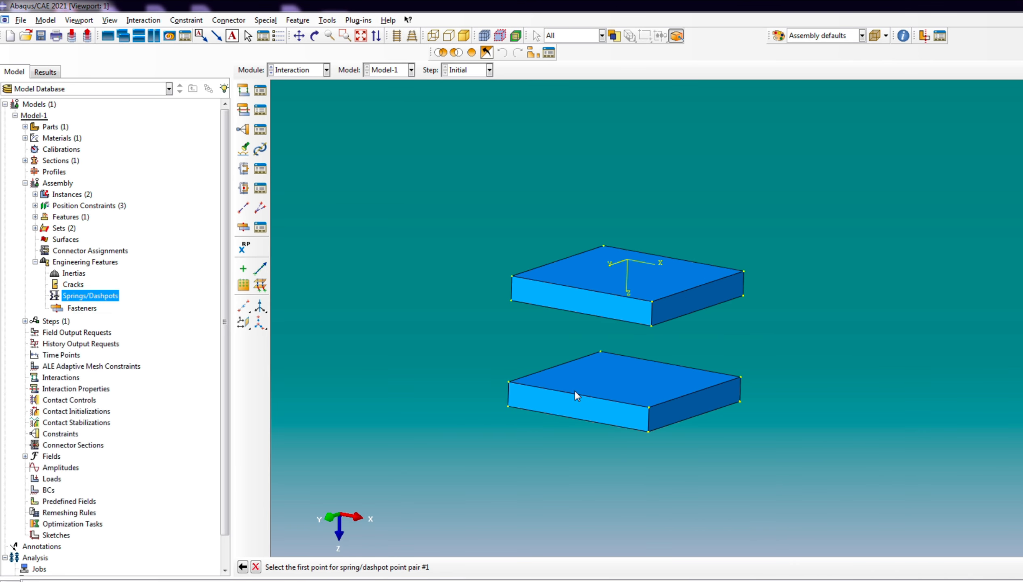
{"action": "left_click", "coordinate": [511, 300]}
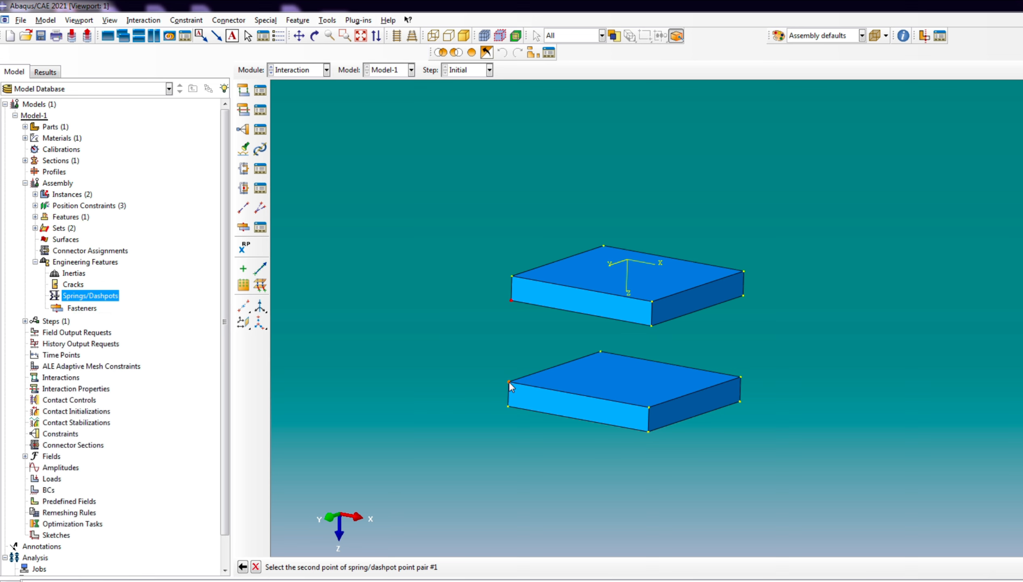
{"action": "left_click", "coordinate": [509, 382]}
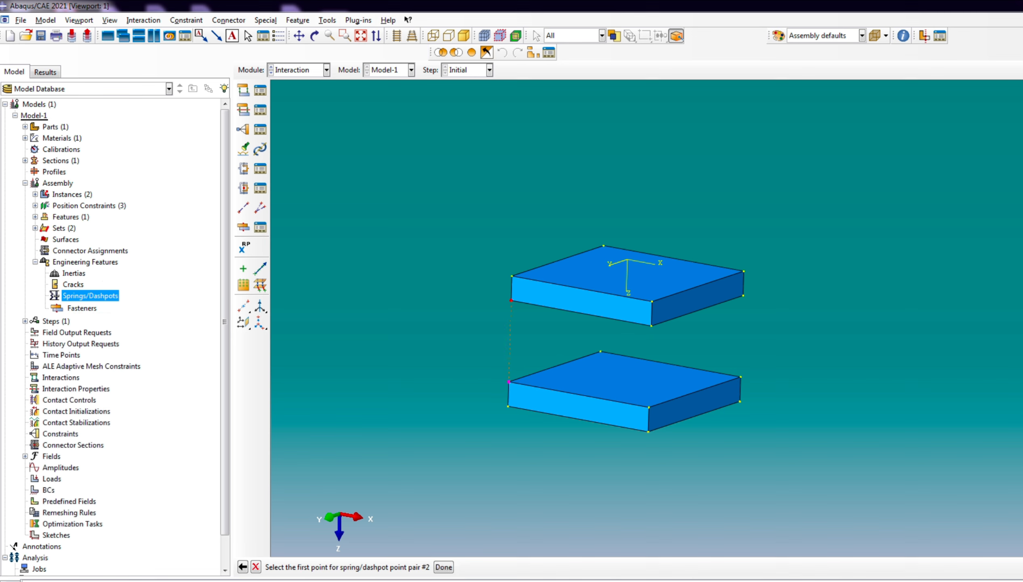
{"action": "left_click", "coordinate": [446, 567]}
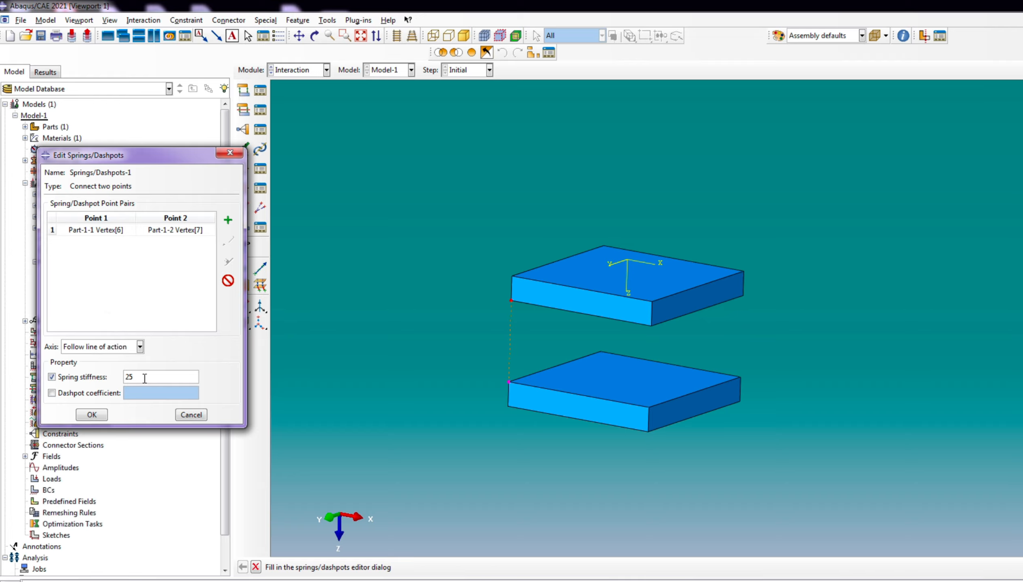
{"action": "left_click", "coordinate": [91, 414]}
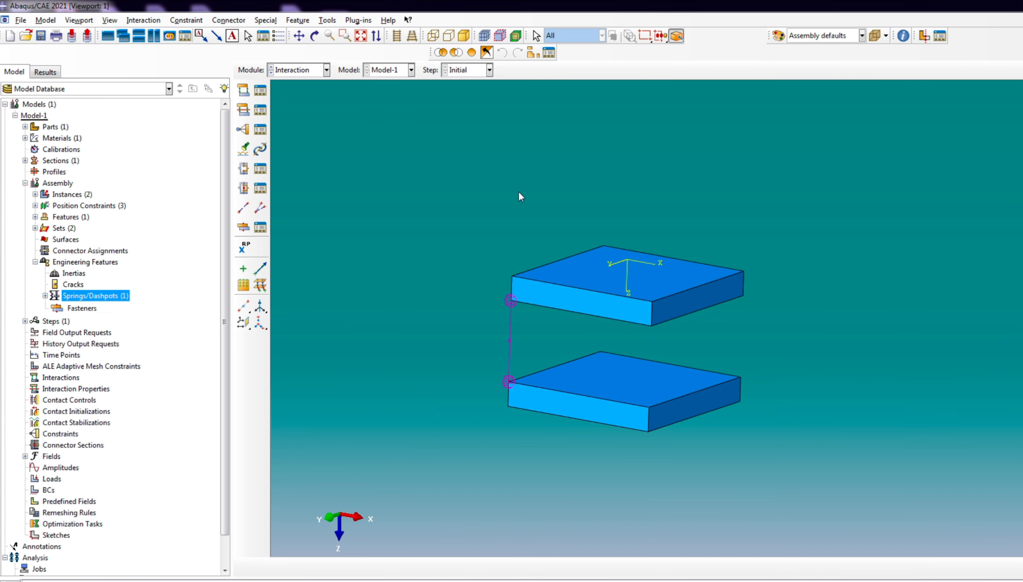
- Create a second two-point spring between the facing front corner vertices of the plates, with spring stiffness enabled
{"action": "right_click", "coordinate": [91, 295]}
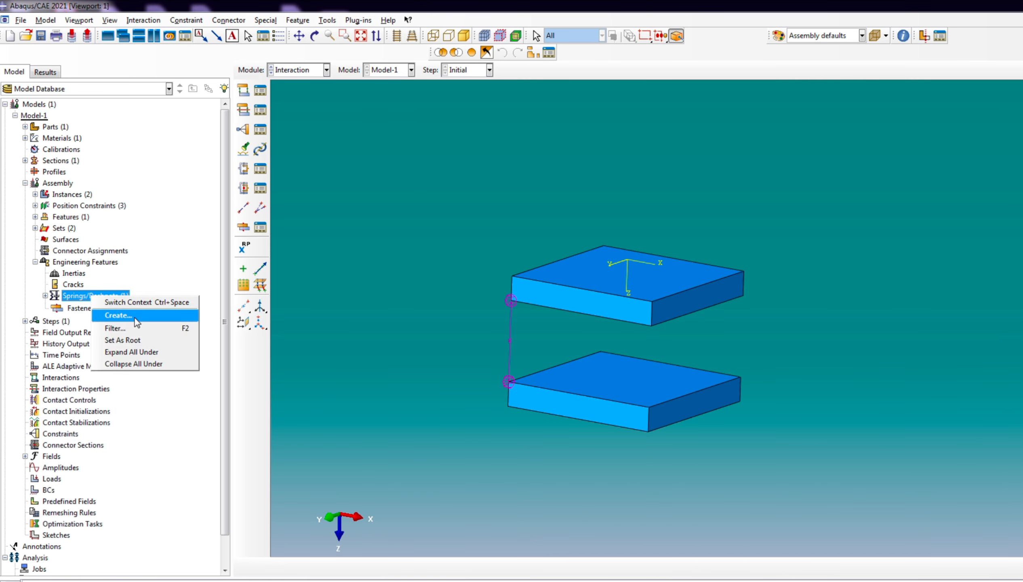
{"action": "left_click", "coordinate": [135, 319]}
{"action": "key", "text": "Return"}
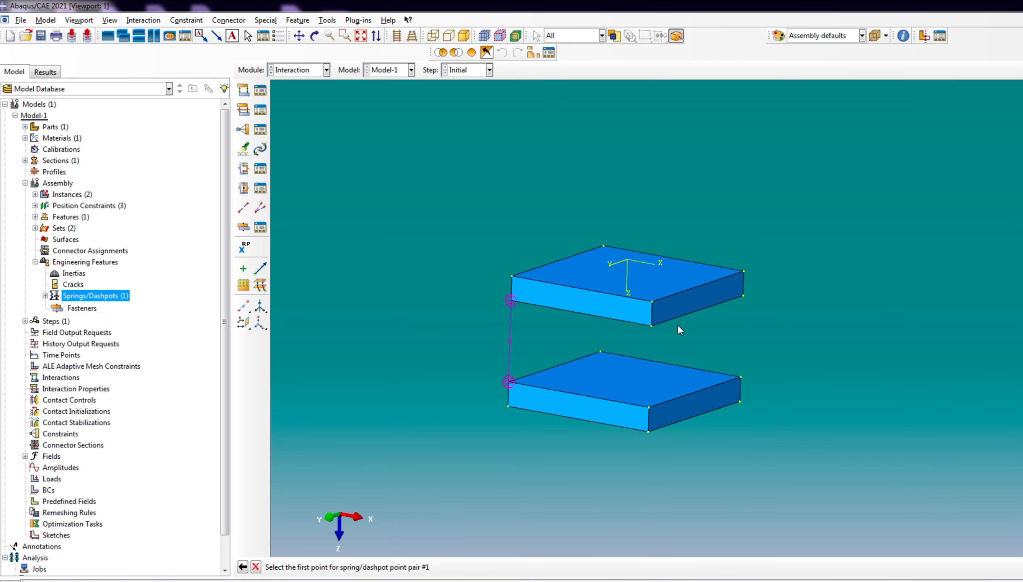
{"action": "left_click", "coordinate": [651, 324]}
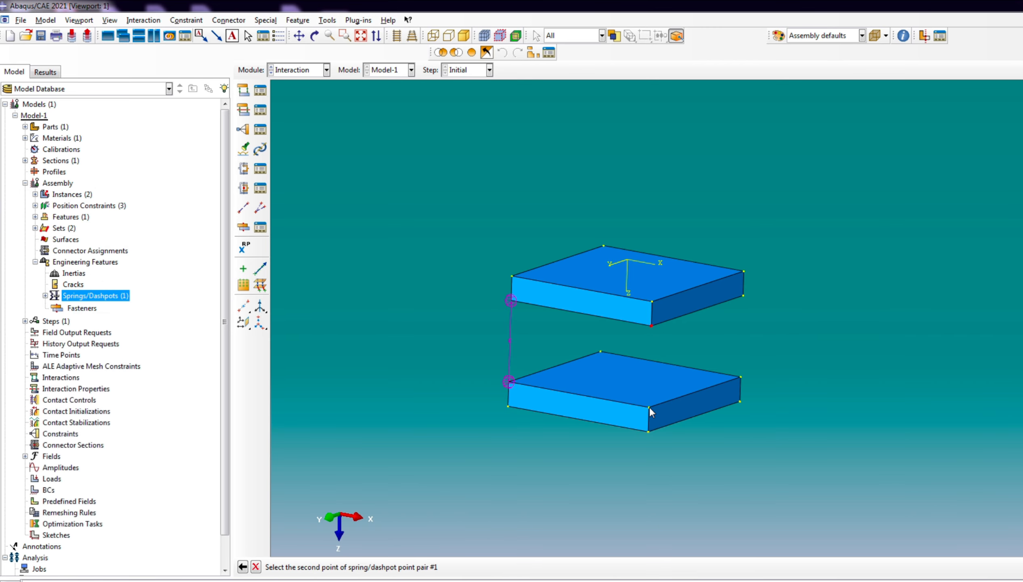
{"action": "left_click", "coordinate": [649, 406]}
{"action": "left_click", "coordinate": [444, 567]}
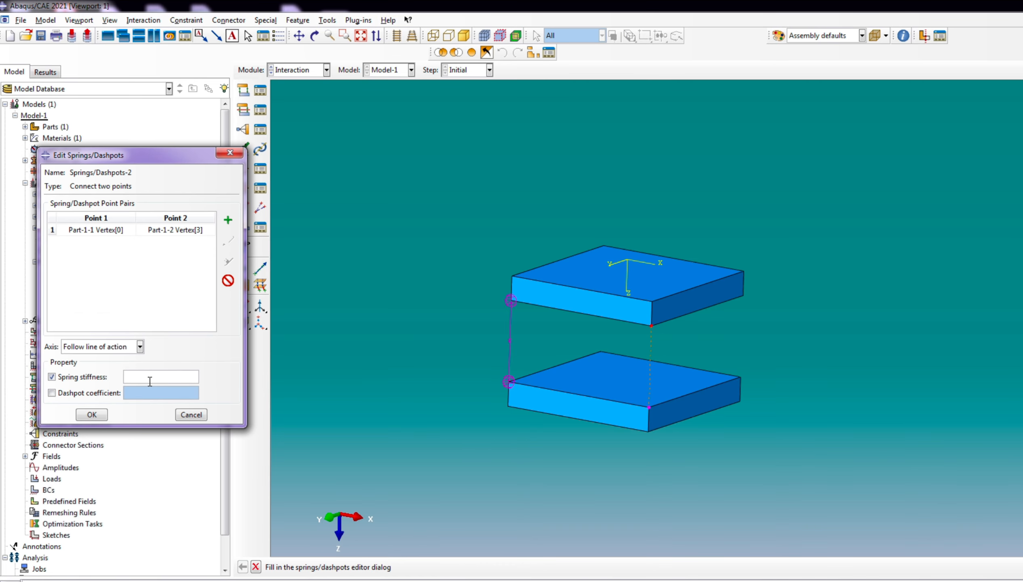
{"action": "left_click", "coordinate": [92, 414]}
- Create a third two-point spring between the facing right corner vertices of the plates, with spring stiffness 25
{"action": "right_click", "coordinate": [107, 298]}
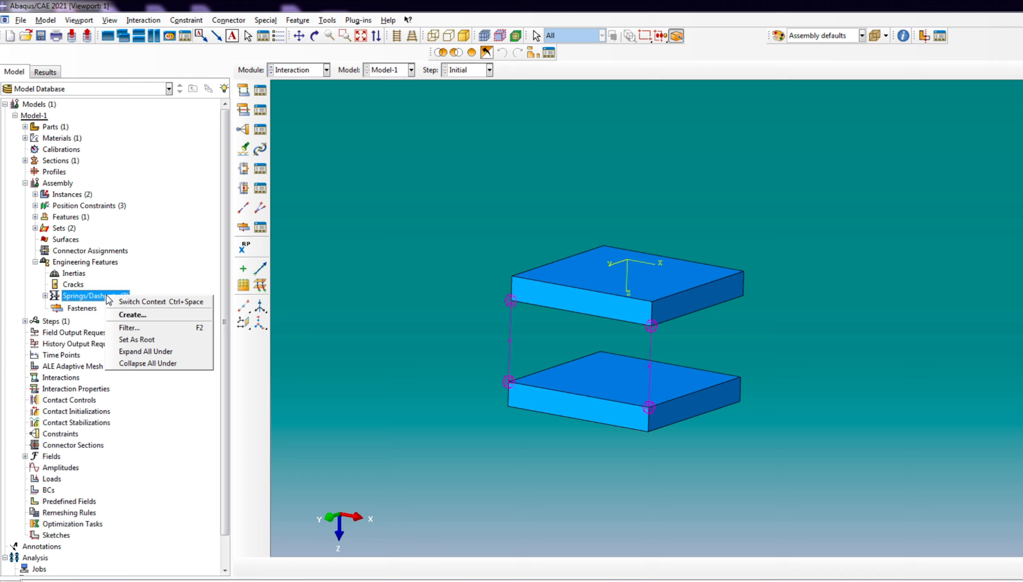
{"action": "left_click", "coordinate": [133, 314]}
{"action": "left_click", "coordinate": [43, 252]}
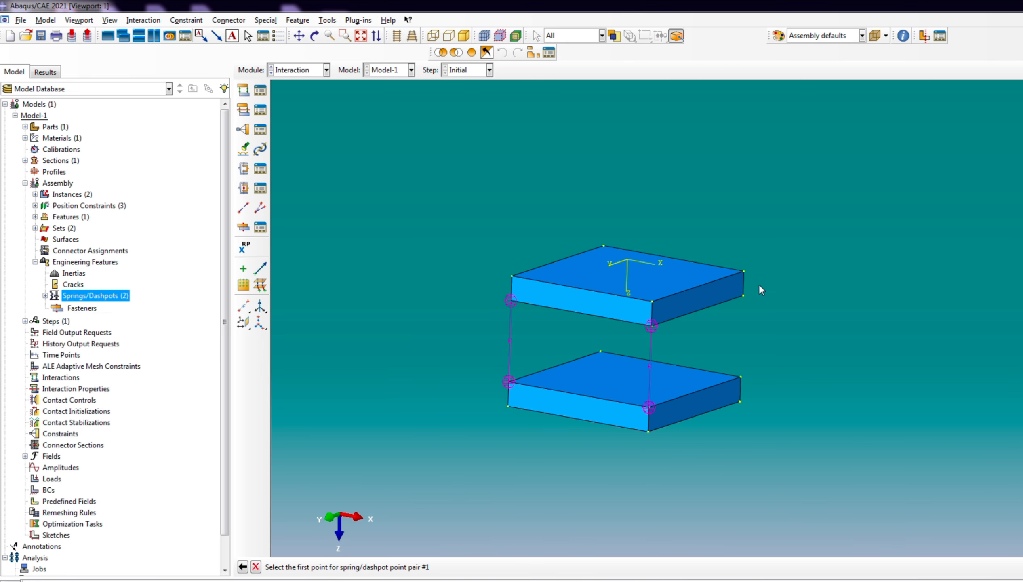
{"action": "left_click", "coordinate": [743, 295]}
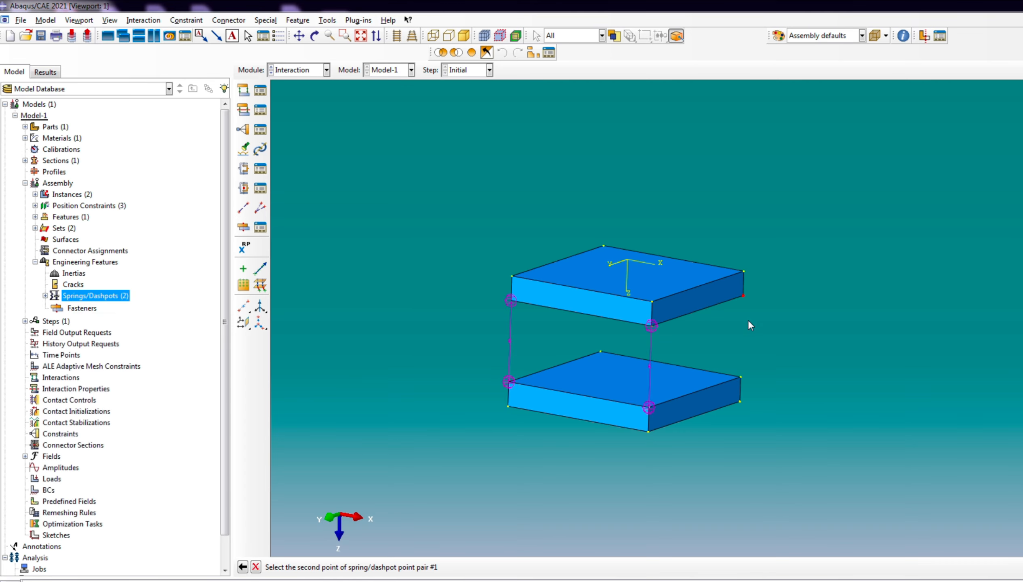
{"action": "left_click", "coordinate": [740, 377]}
{"action": "left_click", "coordinate": [443, 567]}
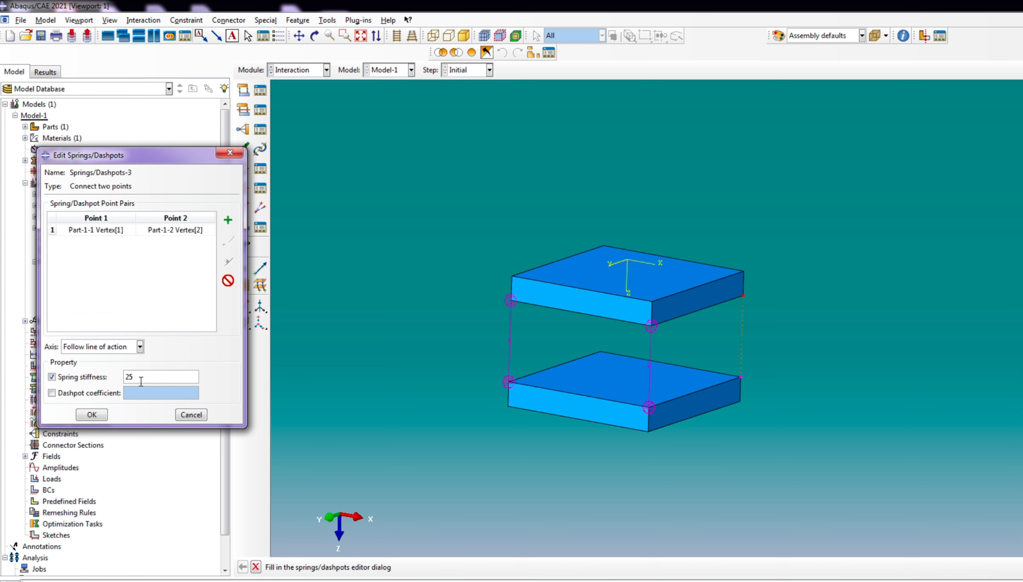
{"action": "type", "text": "25"}
{"action": "left_click", "coordinate": [92, 414]}
- Create a fourth two-point spring between the remaining pair of facing plate corners, with spring stiffness enabled
{"action": "left_click", "coordinate": [314, 36]}
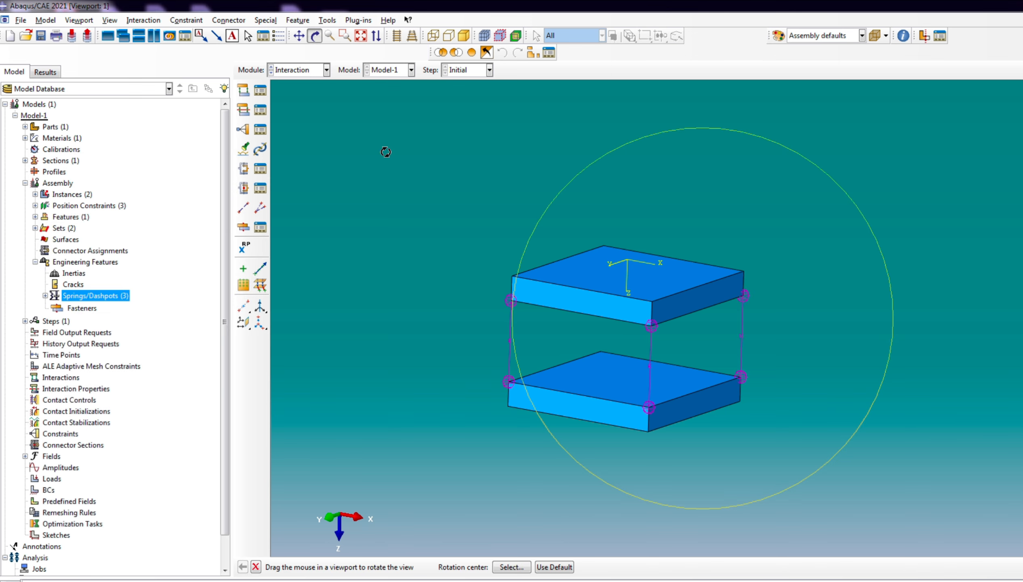
{"action": "left_click_drag", "start_coordinate": [584, 430], "coordinate": [633, 350]}
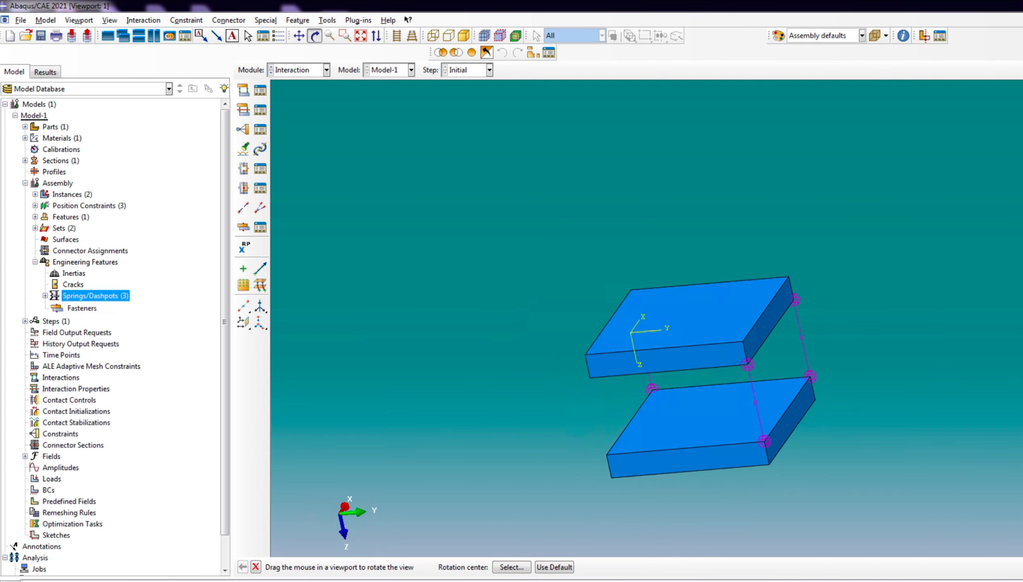
{"action": "left_click", "coordinate": [255, 567]}
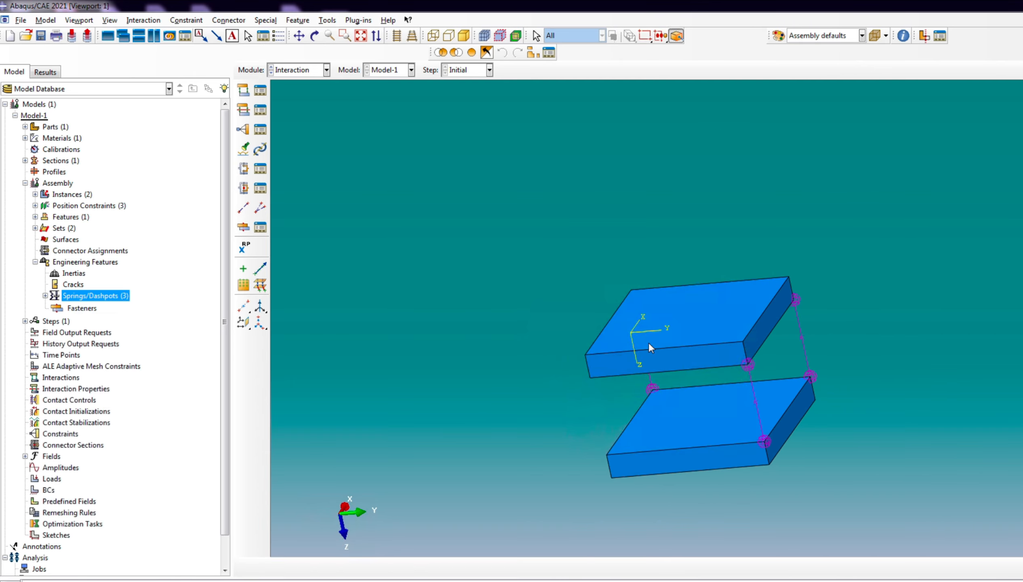
{"action": "right_click", "coordinate": [102, 299]}
{"action": "left_click", "coordinate": [134, 315]}
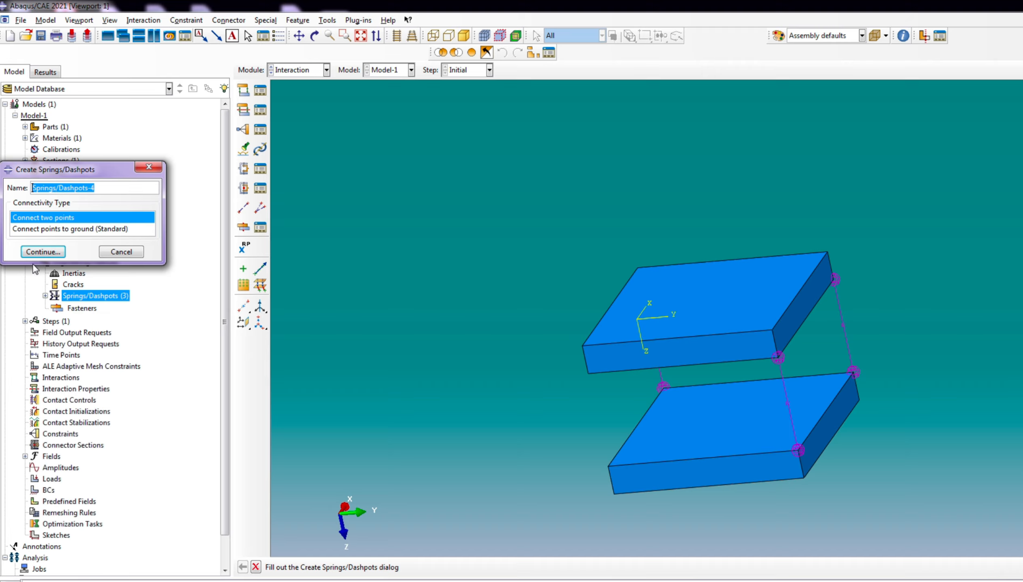
{"action": "left_click", "coordinate": [43, 251]}
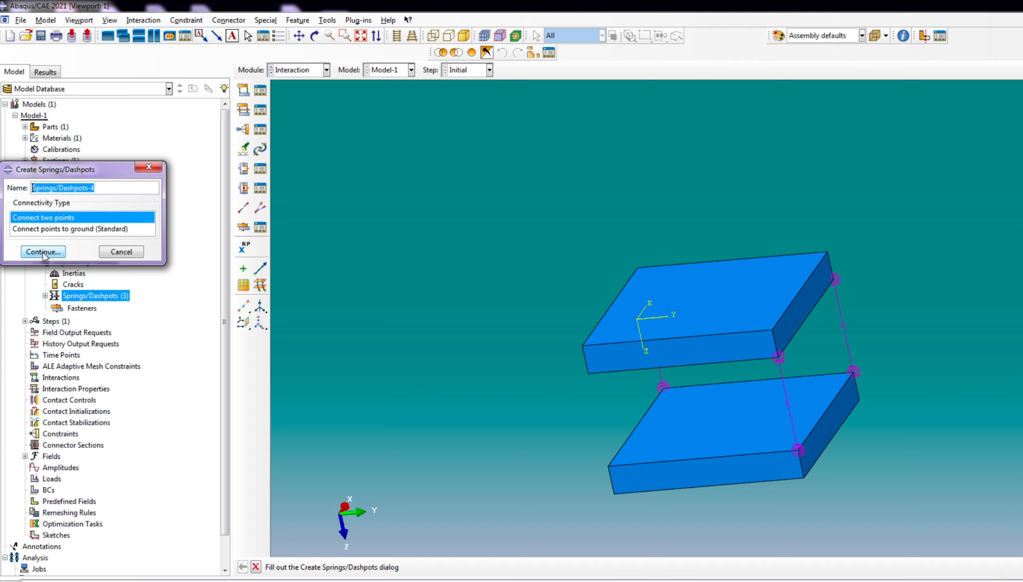
{"action": "left_click", "coordinate": [584, 372]}
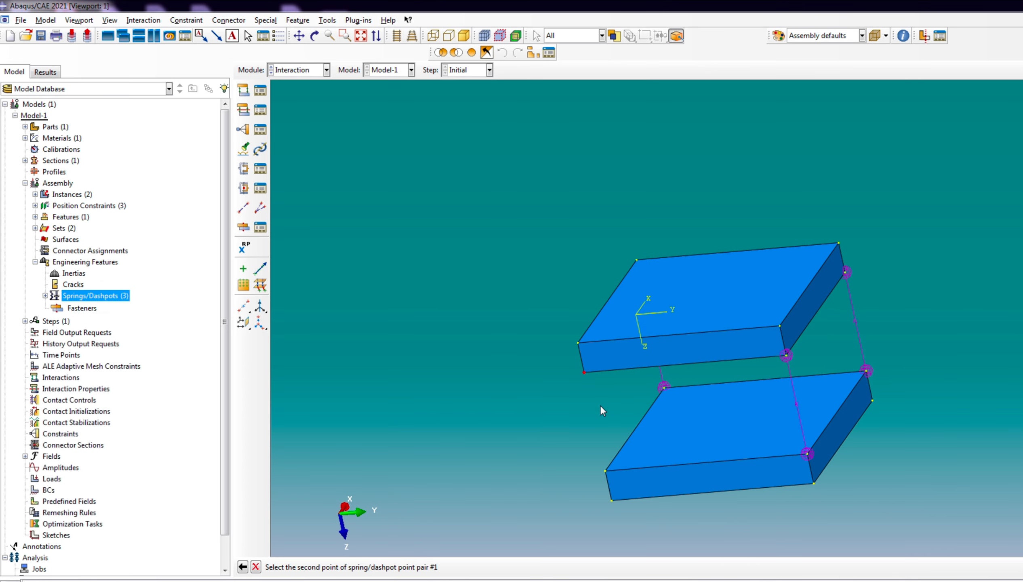
{"action": "left_click", "coordinate": [604, 472]}
{"action": "left_click", "coordinate": [443, 567]}
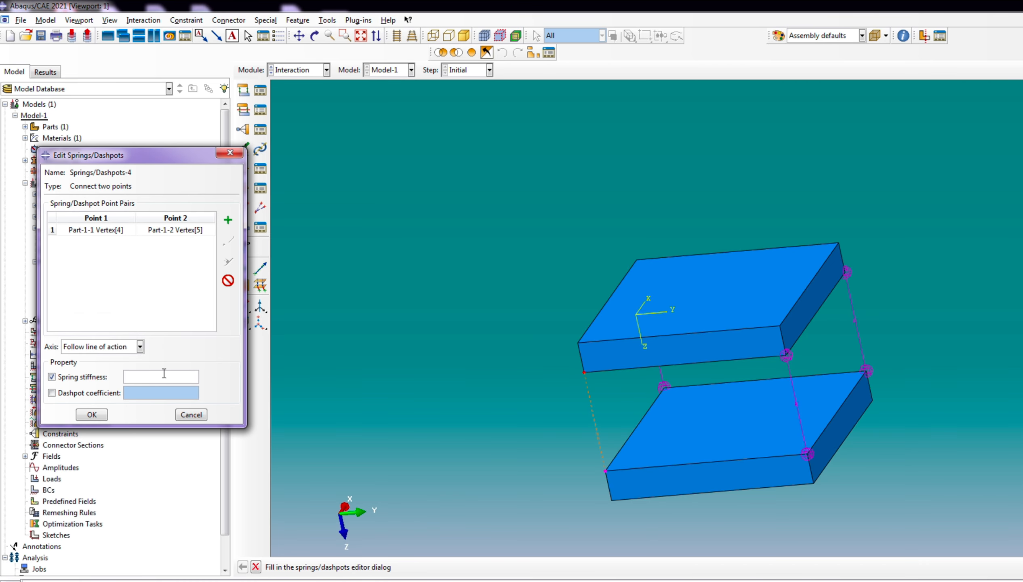
{"action": "left_click", "coordinate": [92, 414]}
- Create a Static, General analysis step after the initial step, keeping time period 1 and nonlinear geometry off
{"action": "right_click", "coordinate": [63, 323]}
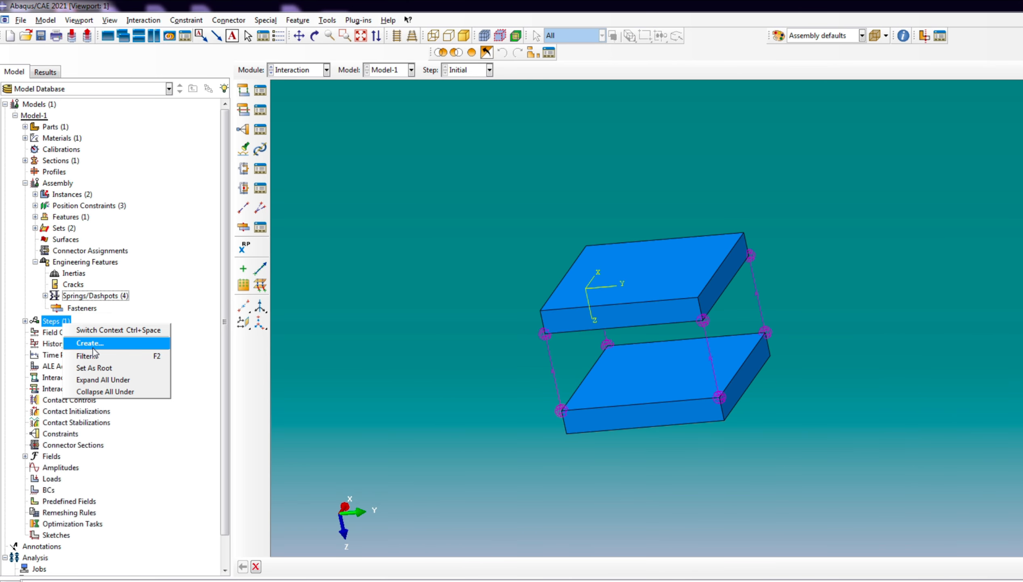
{"action": "left_click", "coordinate": [87, 342]}
{"action": "left_click", "coordinate": [783, 389]}
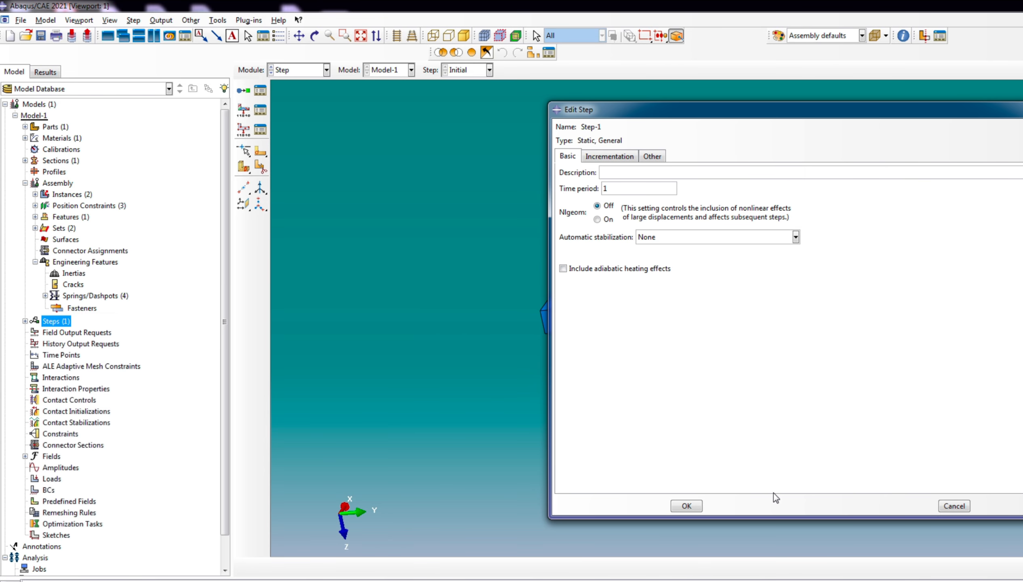
{"action": "left_click", "coordinate": [686, 505]}
- Fix the bottom face of the lower plate with an Encastre boundary condition in Step-1
{"action": "scroll", "coordinate": [49, 458], "scroll_direction": "down", "scroll_amount": 1}
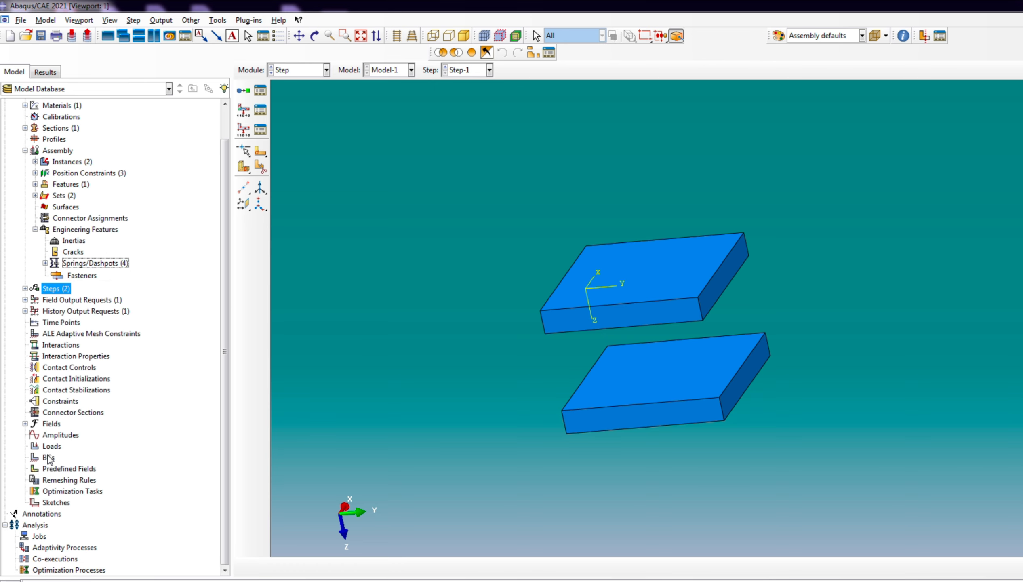
{"action": "left_click", "coordinate": [315, 36]}
{"action": "left_click_drag", "start_coordinate": [714, 170], "coordinate": [650, 390]}
{"action": "right_click", "coordinate": [50, 458]}
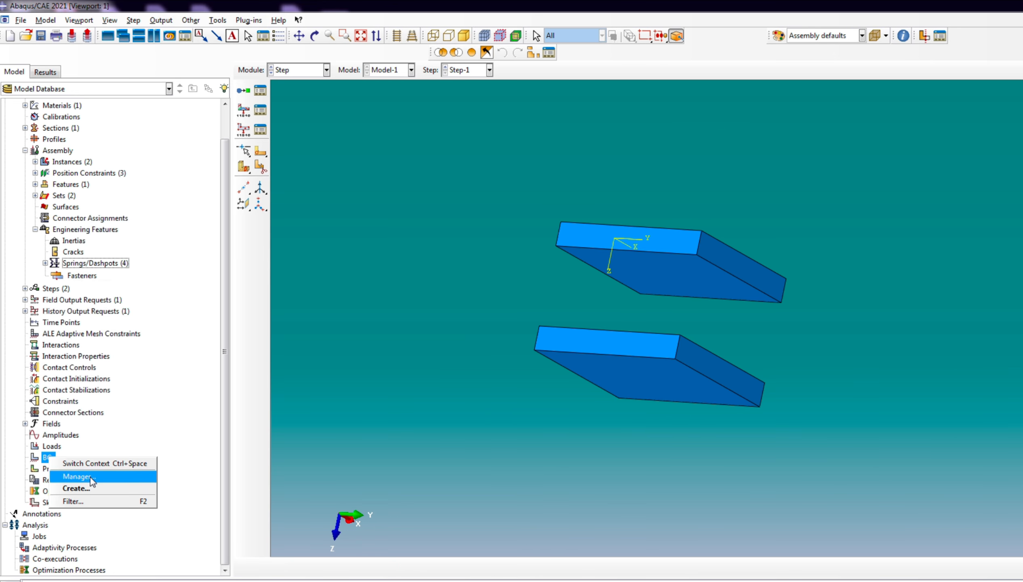
{"action": "left_click", "coordinate": [81, 489]}
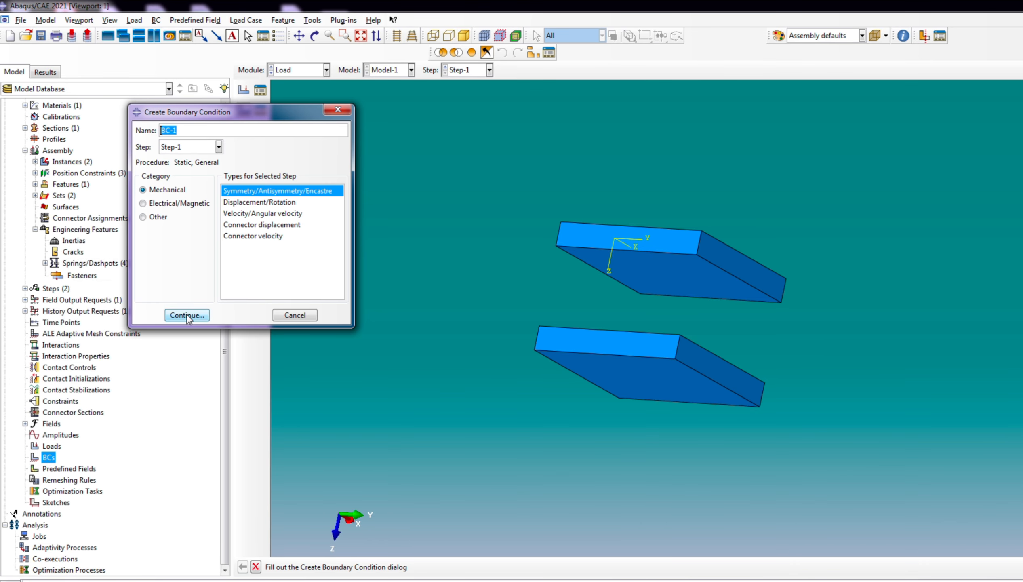
{"action": "left_click", "coordinate": [187, 315]}
{"action": "left_click", "coordinate": [506, 567]}
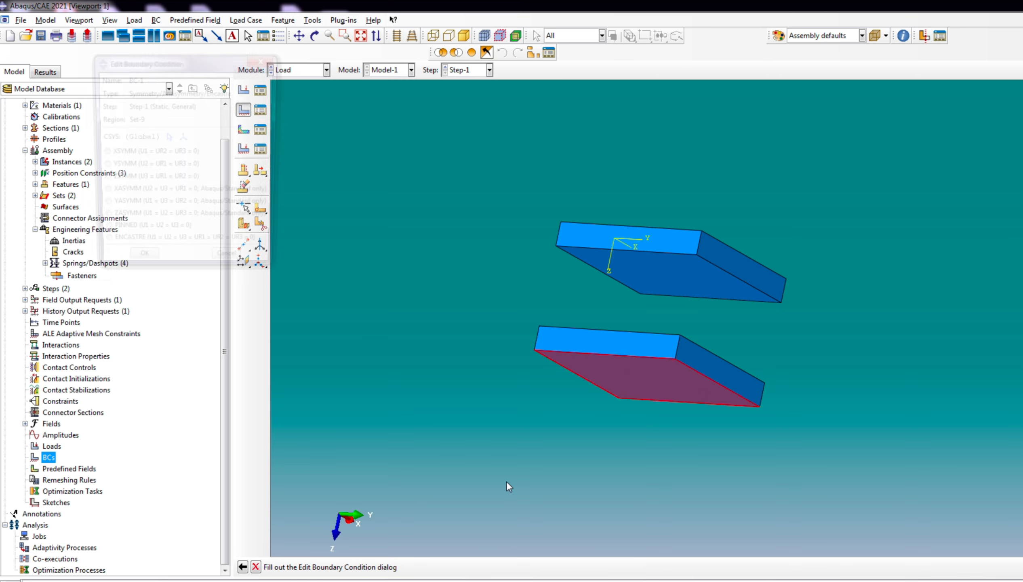
{"action": "left_click", "coordinate": [118, 248]}
{"action": "left_click", "coordinate": [140, 265]}
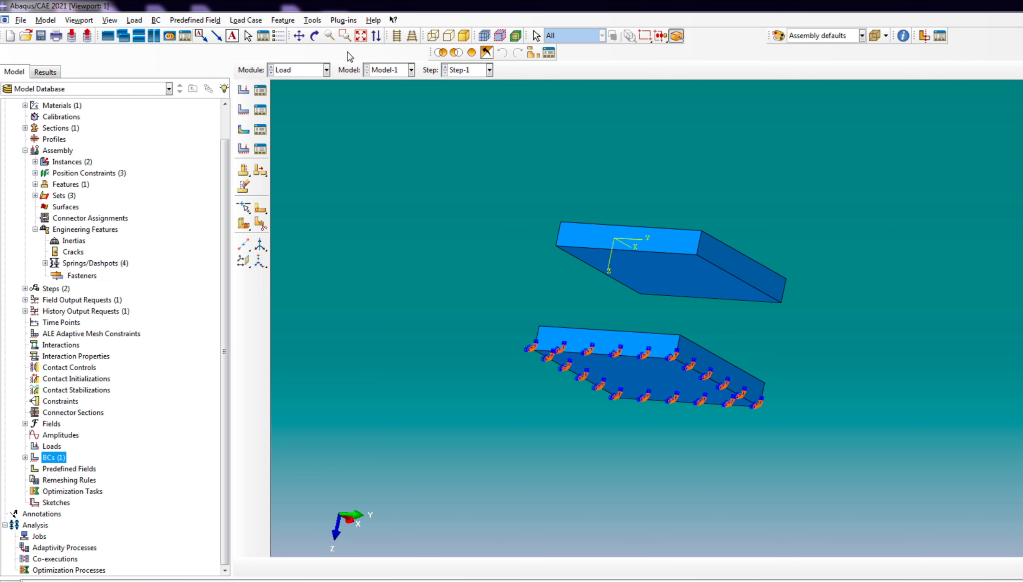
- Create a mechanical Pressure load in Step-1 and assign it to the top face of the upper plate
{"action": "left_click", "coordinate": [314, 35]}
{"action": "left_click_drag", "start_coordinate": [643, 305], "coordinate": [688, 360]}
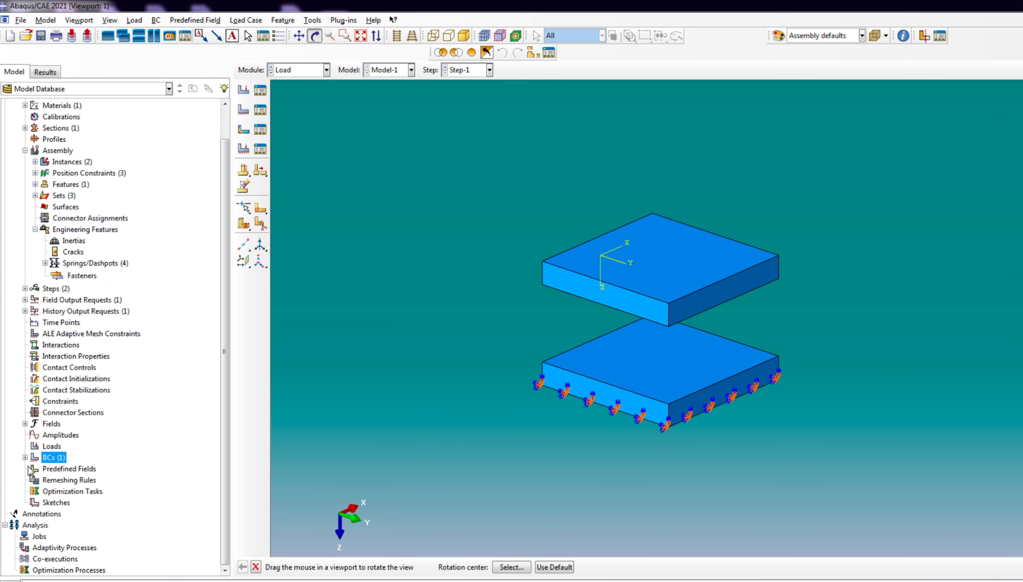
{"action": "right_click", "coordinate": [48, 446]}
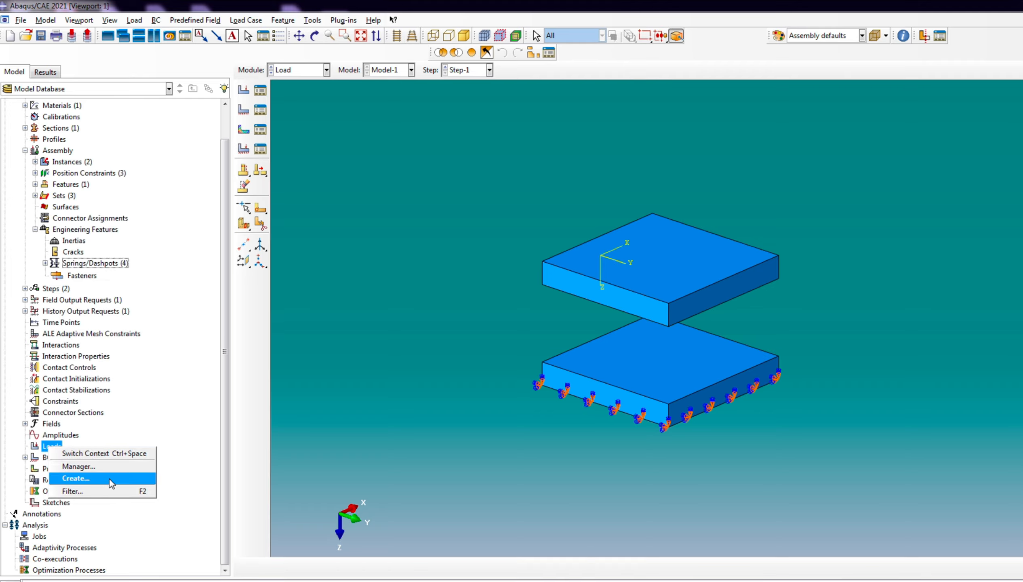
{"action": "left_click", "coordinate": [108, 478]}
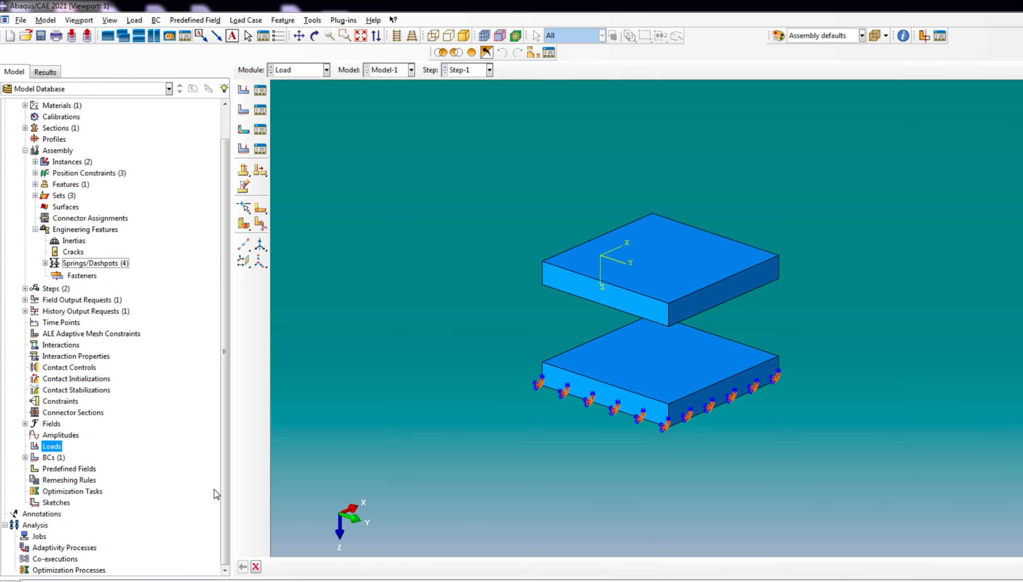
{"action": "left_click", "coordinate": [932, 239]}
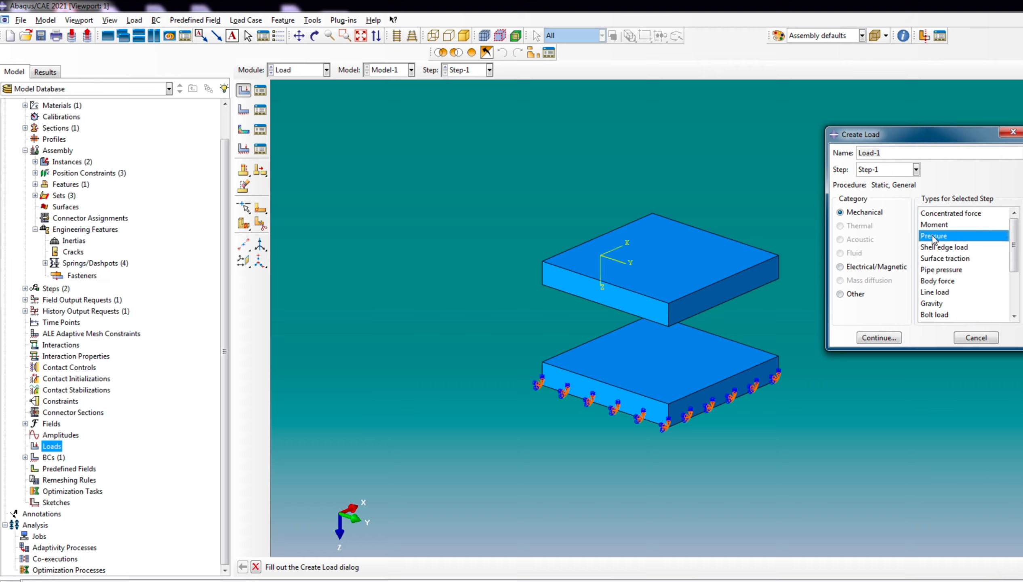
{"action": "left_click", "coordinate": [879, 337]}
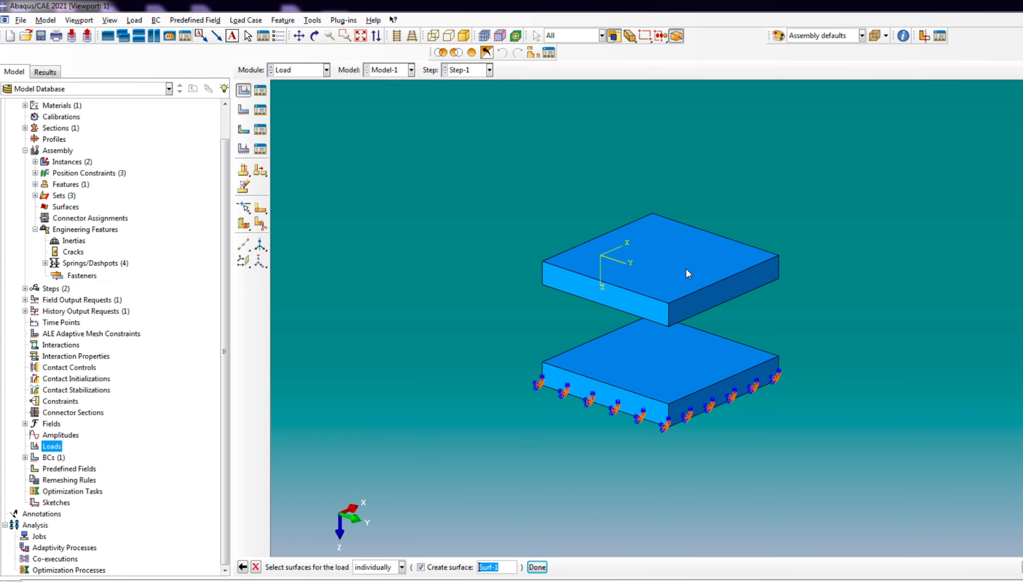
{"action": "left_click", "coordinate": [685, 277]}
{"action": "left_click", "coordinate": [536, 567]}
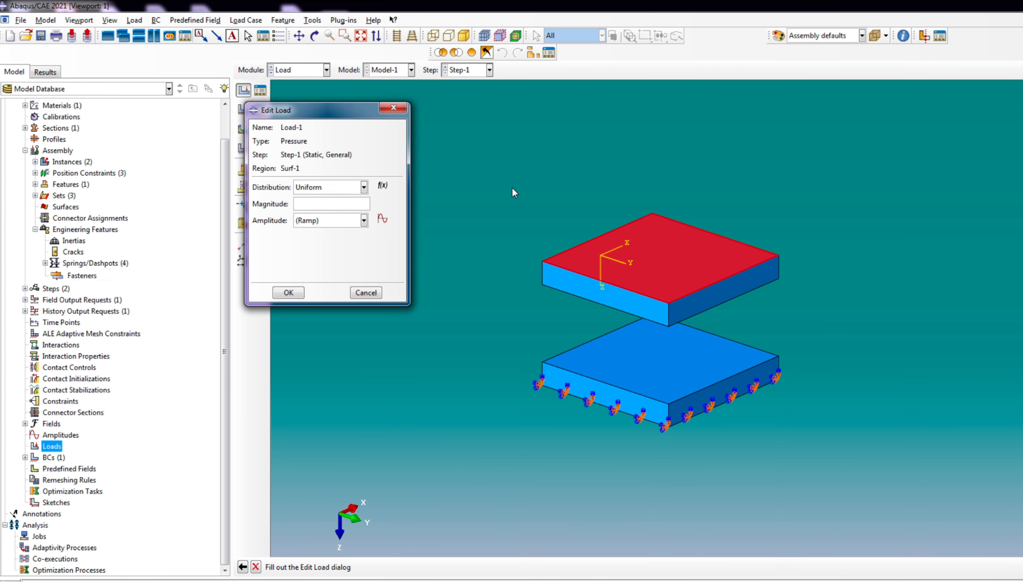
- Define the pressure load's distribution and magnitude, keeping the Ramp amplitude
{"action": "left_click", "coordinate": [328, 187]}
{"action": "left_click", "coordinate": [324, 198]}
{"action": "left_click", "coordinate": [330, 195]}
{"action": "left_click", "coordinate": [320, 207]}
{"action": "left_click", "coordinate": [290, 292]}
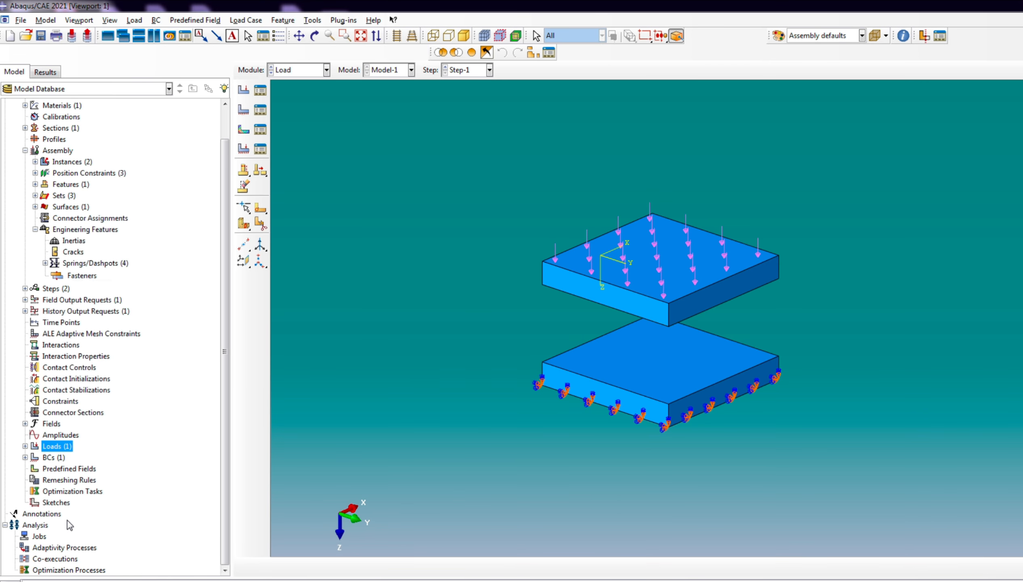
- Create a job named springs1mm for Model-1 that uses 2 processors
{"action": "right_click", "coordinate": [42, 534]}
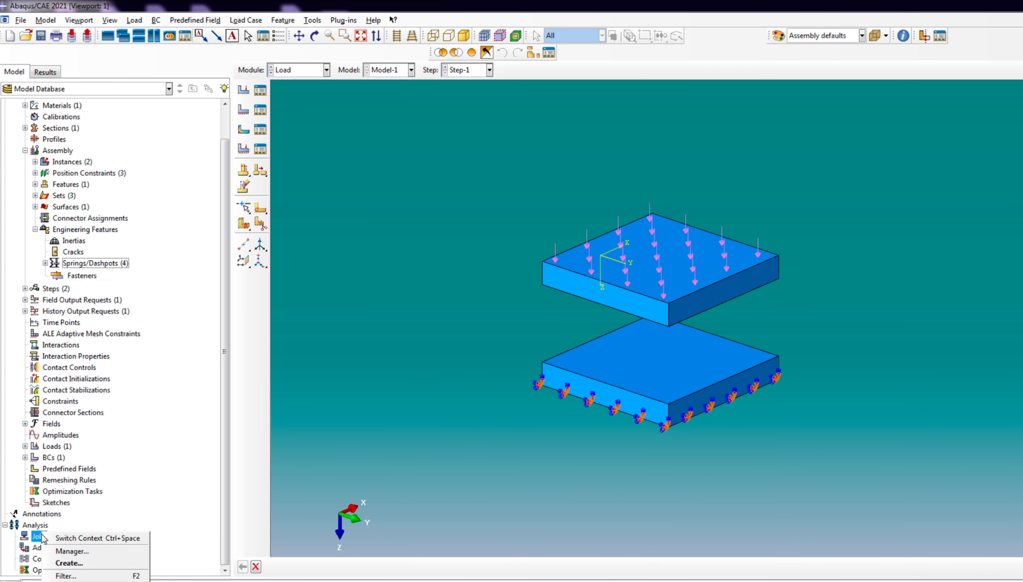
{"action": "left_click", "coordinate": [84, 562]}
{"action": "type", "text": "sp"}
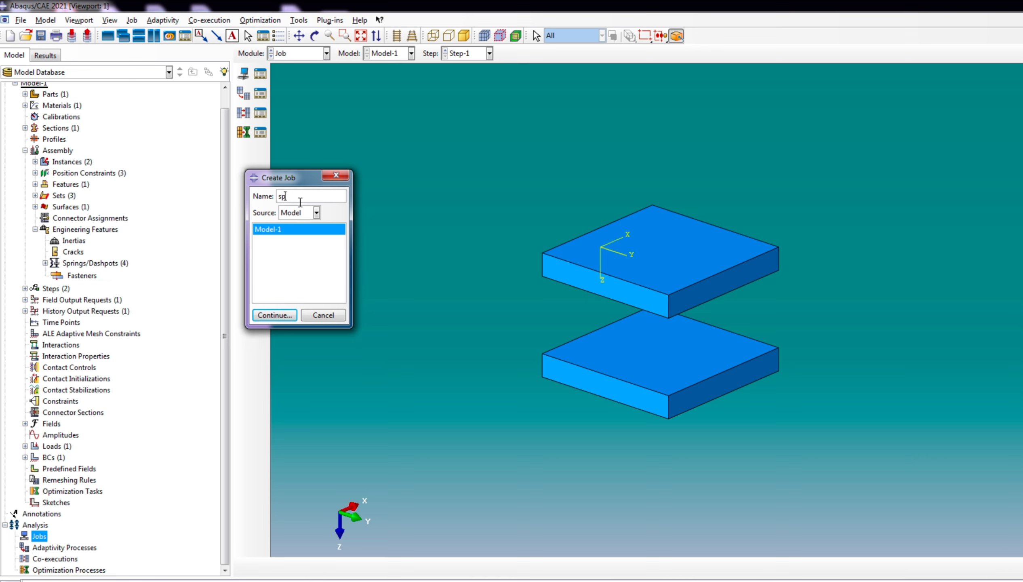
{"action": "type", "text": "rings1mm"}
{"action": "left_click", "coordinate": [292, 315]}
{"action": "left_click", "coordinate": [431, 197]}
{"action": "left_click", "coordinate": [313, 214]}
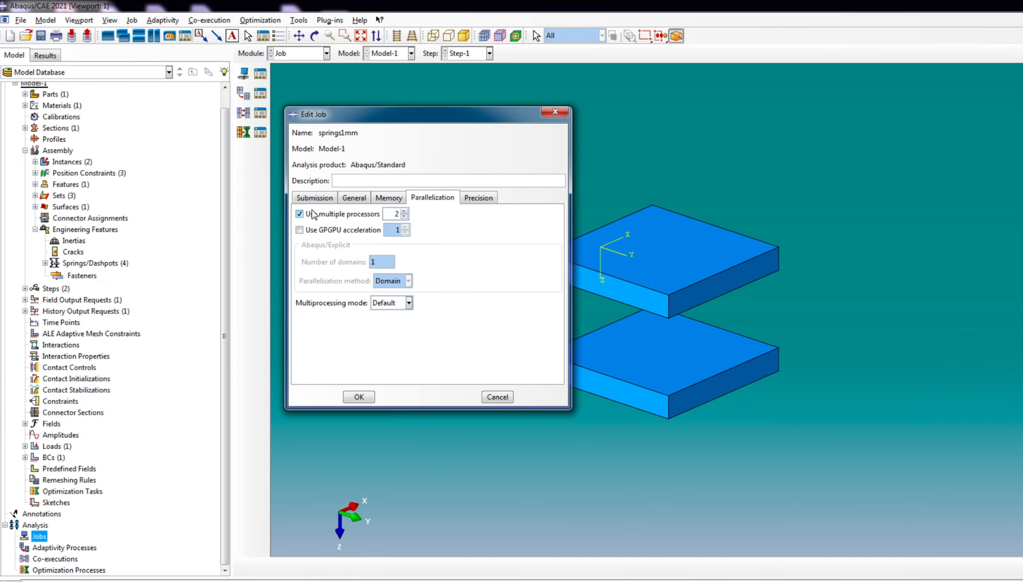
{"action": "left_click", "coordinate": [315, 197]}
{"action": "left_click", "coordinate": [359, 397]}
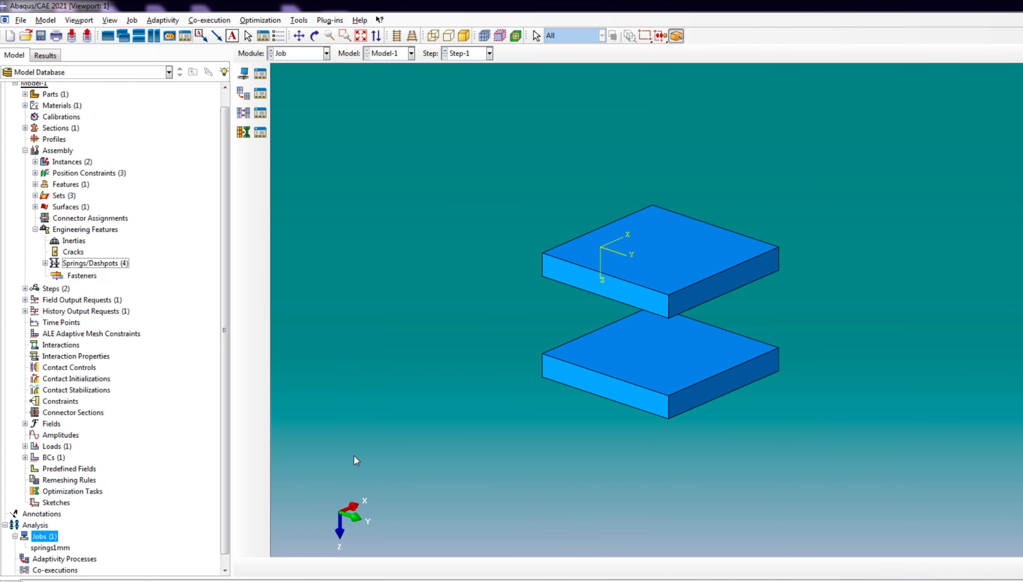
- Submit the springs1mm job and open its results once the analysis has completed
{"action": "right_click", "coordinate": [57, 548]}
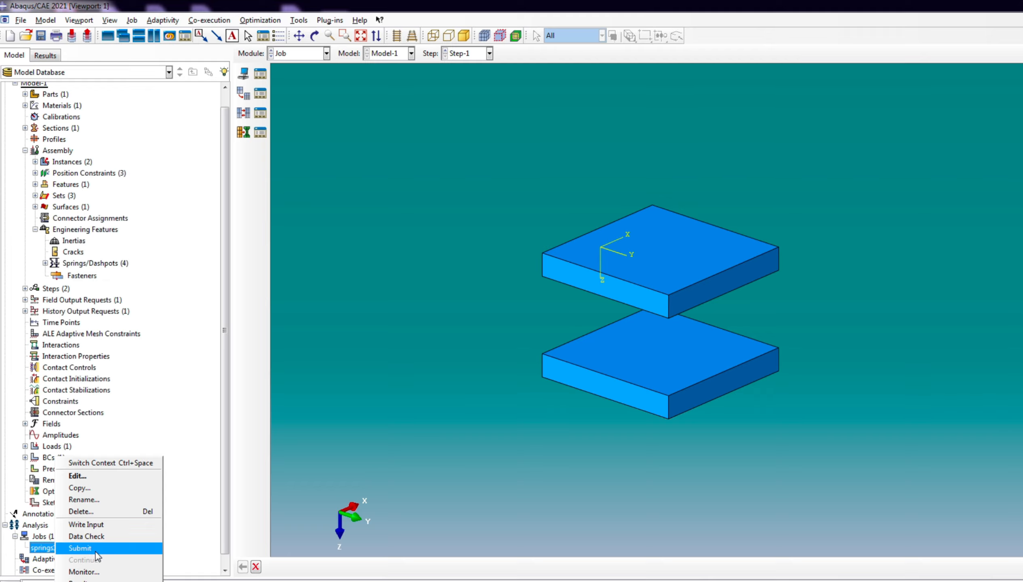
{"action": "left_click", "coordinate": [81, 548]}
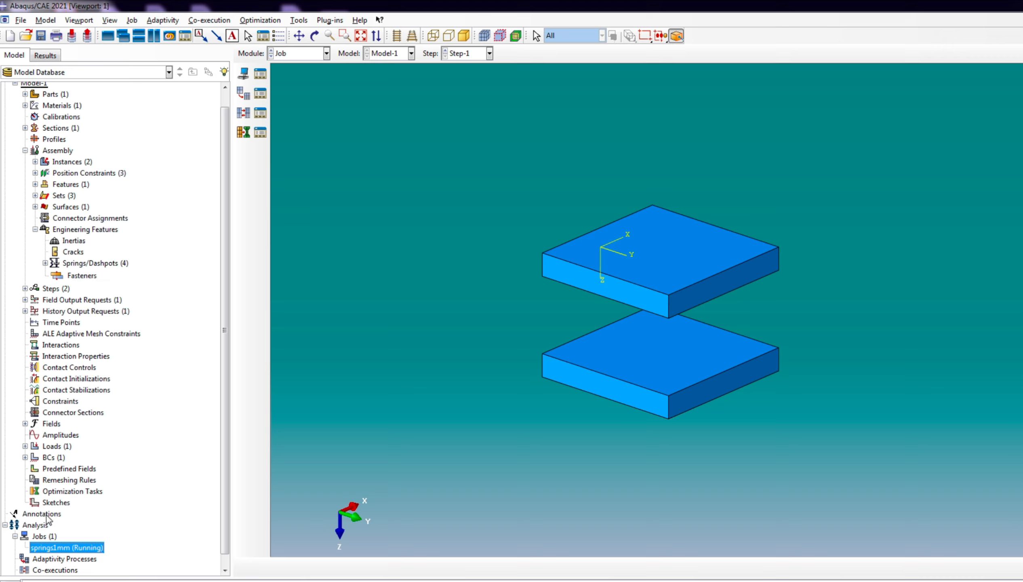
{"action": "right_click", "coordinate": [99, 554]}
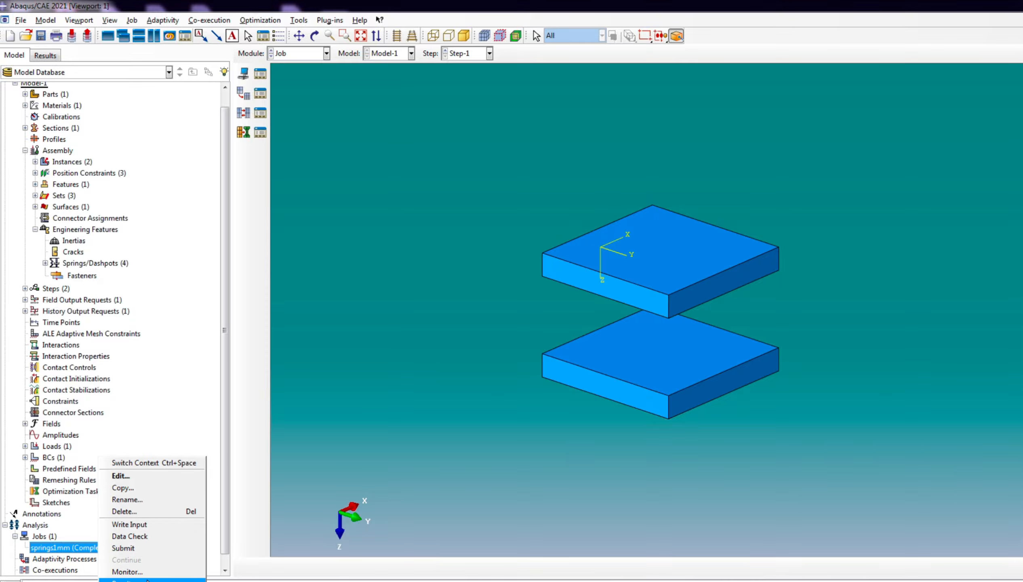
{"action": "left_click", "coordinate": [169, 571]}
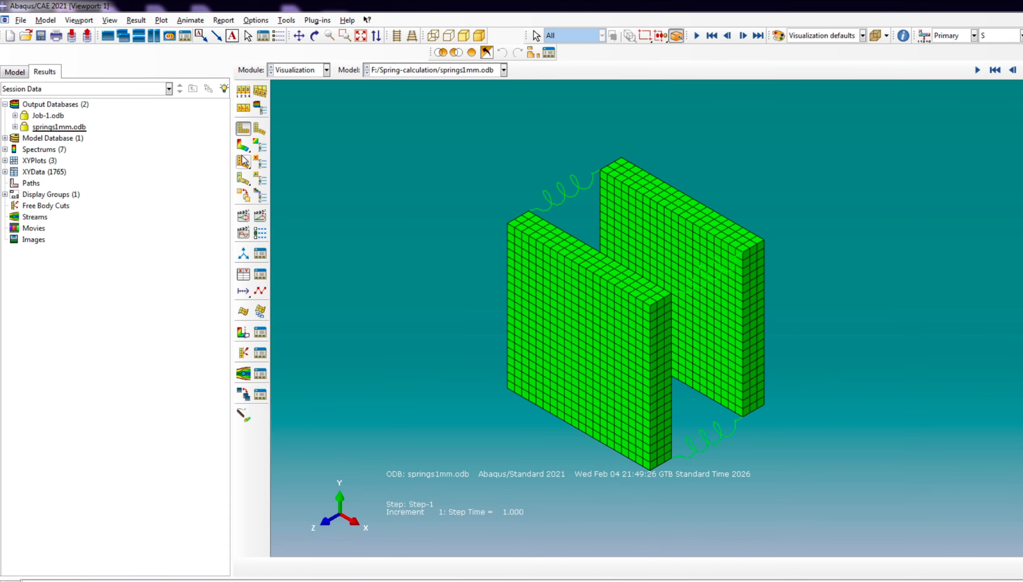
- Plot the Mises stress contours on the deformed plates and springs, with the loaded plate oriented on top
{"action": "left_click", "coordinate": [244, 145]}
{"action": "left_click", "coordinate": [315, 36]}
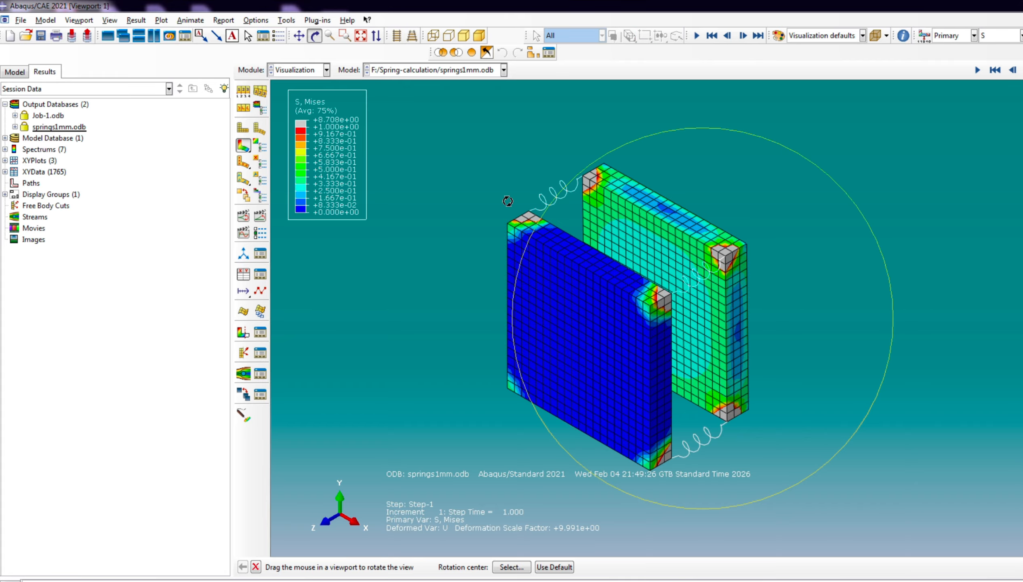
{"action": "left_click_drag", "start_coordinate": [507, 198], "coordinate": [508, 291]}
{"action": "left_click_drag", "start_coordinate": [614, 418], "coordinate": [514, 337]}
{"action": "left_click_drag", "start_coordinate": [726, 350], "coordinate": [588, 369]}
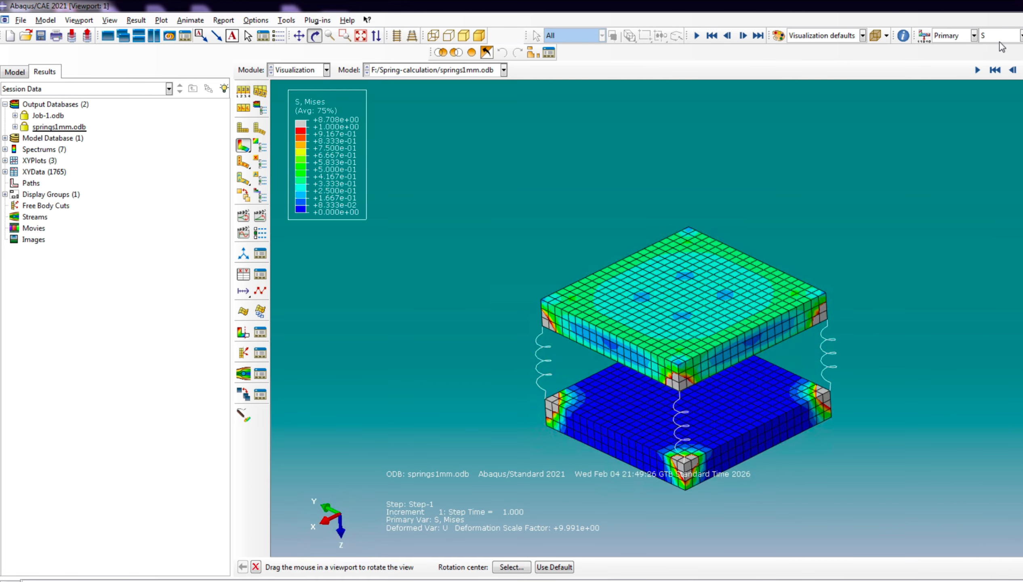
- Switch the contour plot's primary field output from stress to displacement U
{"action": "left_click", "coordinate": [1011, 36]}
{"action": "left_click", "coordinate": [994, 79]}
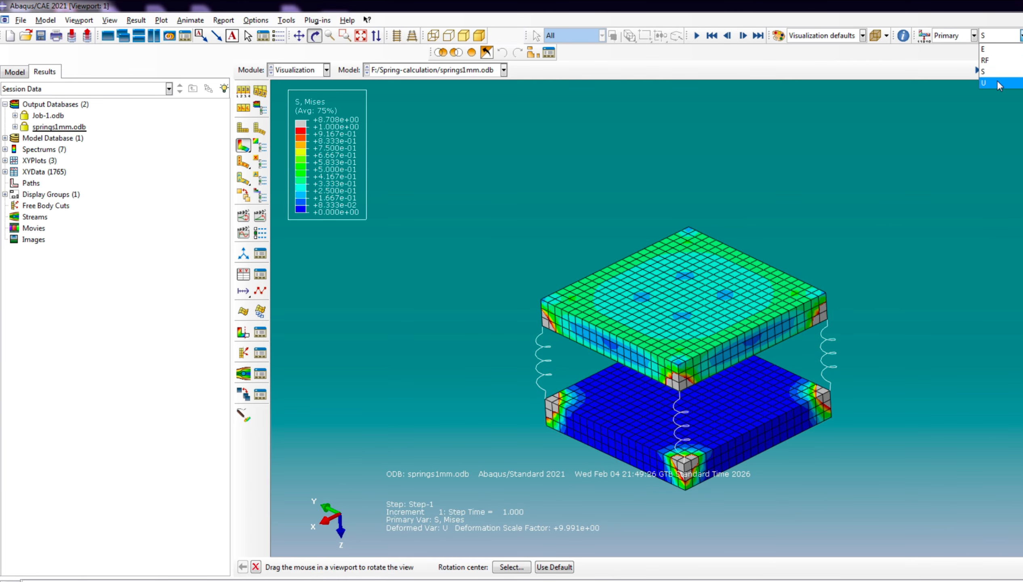
{"action": "left_click_drag", "start_coordinate": [530, 345], "coordinate": [730, 394]}
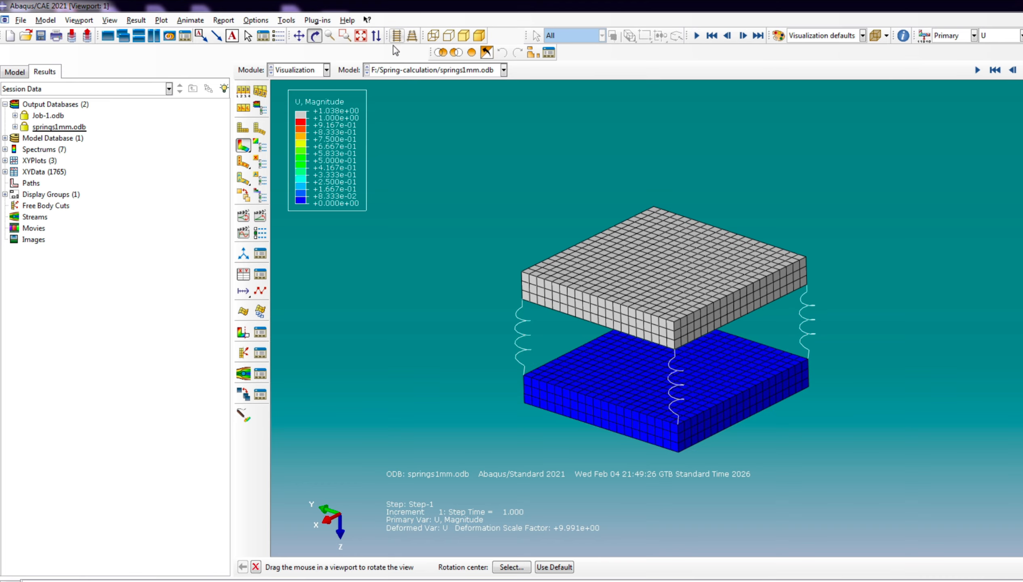
- Probe nodal displacements on the upper plate using the U3 component, and close the probe query
{"action": "left_click", "coordinate": [278, 21]}
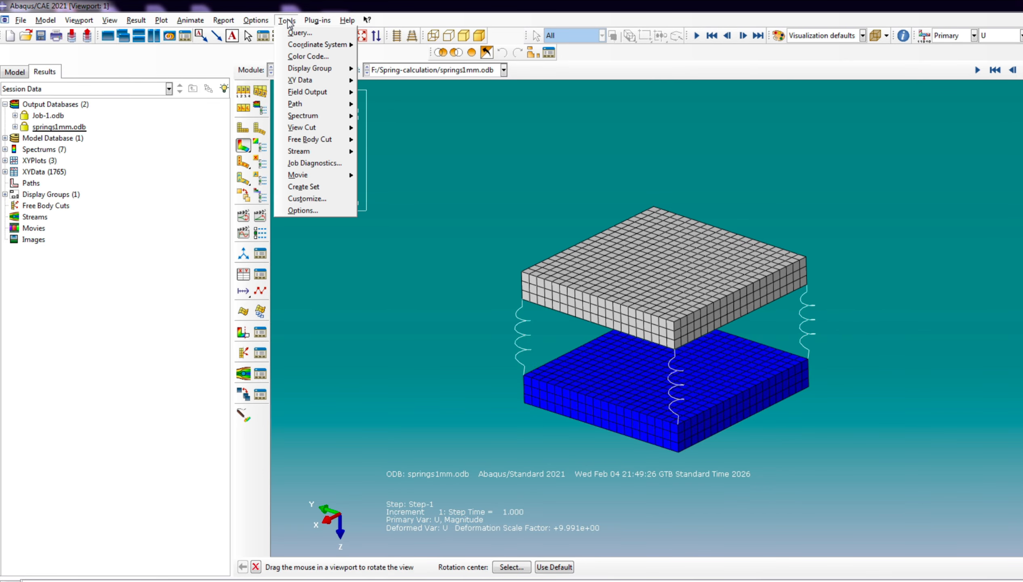
{"action": "left_click", "coordinate": [301, 33]}
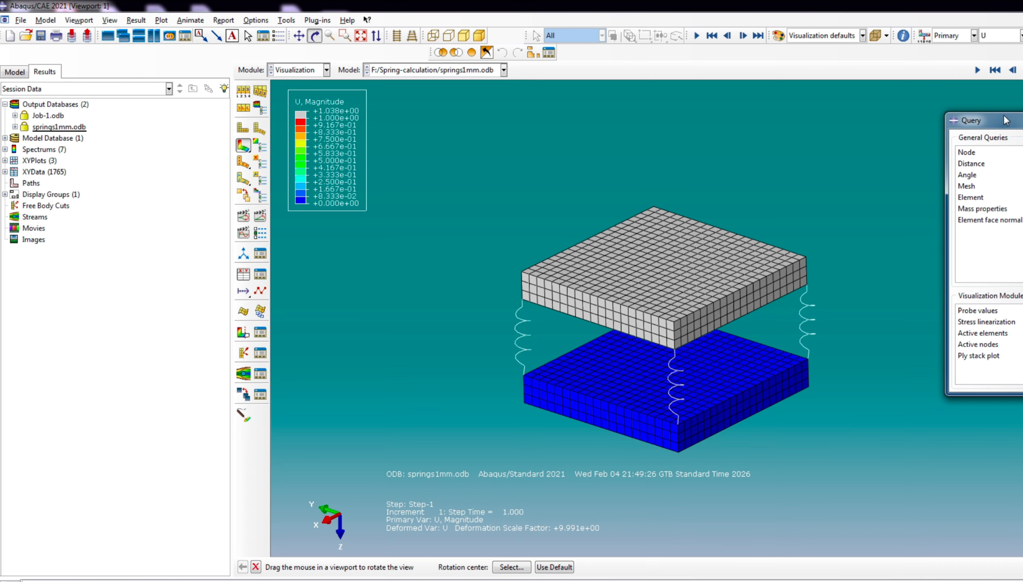
{"action": "left_click", "coordinate": [964, 152]}
{"action": "left_click", "coordinate": [989, 313]}
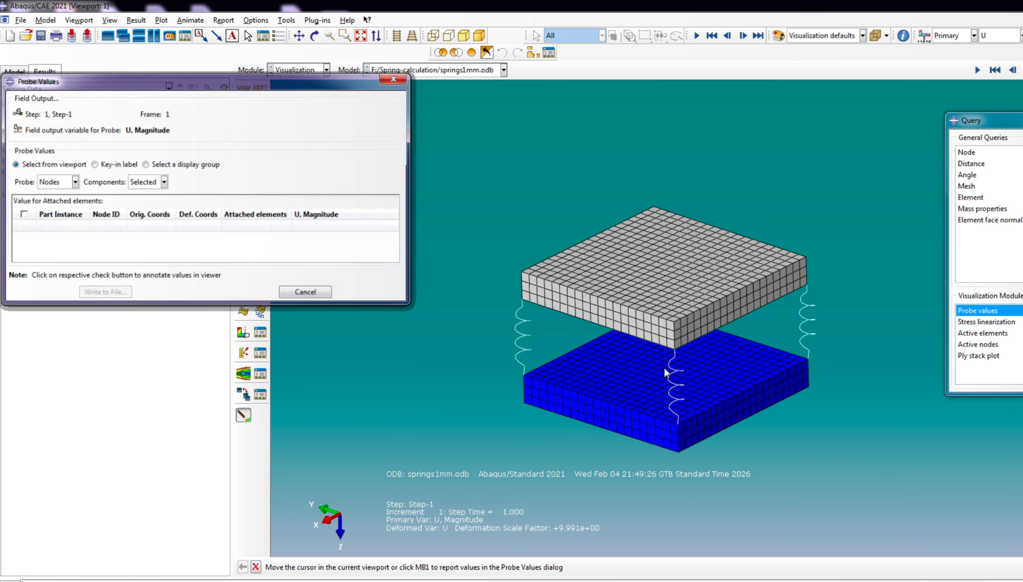
{"action": "scroll", "coordinate": [510, 269], "scroll_direction": "down", "scroll_amount": 1}
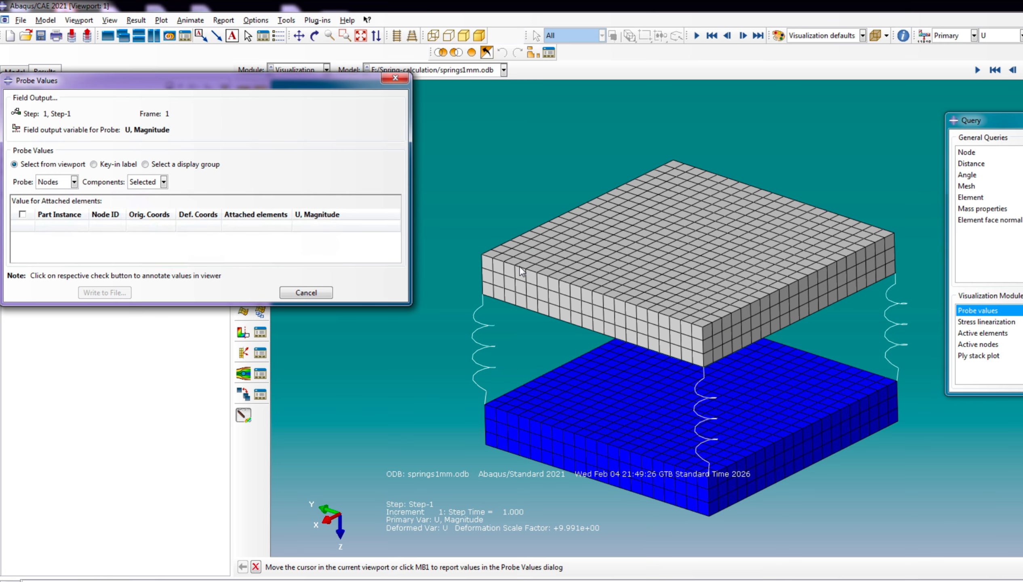
{"action": "mouse_move", "coordinate": [516, 266]}
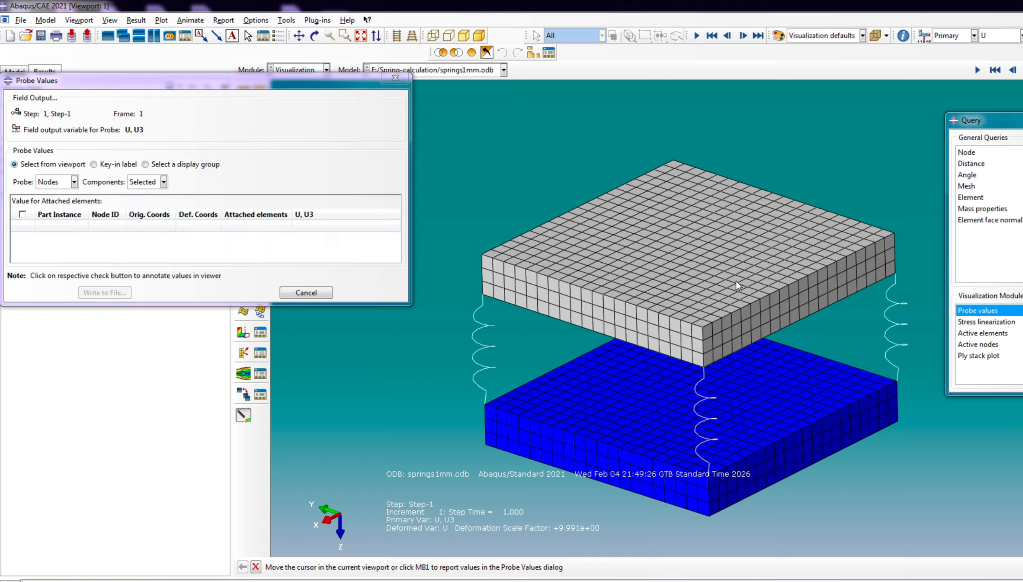
{"action": "left_click", "coordinate": [775, 294]}
{"action": "left_click", "coordinate": [306, 292]}
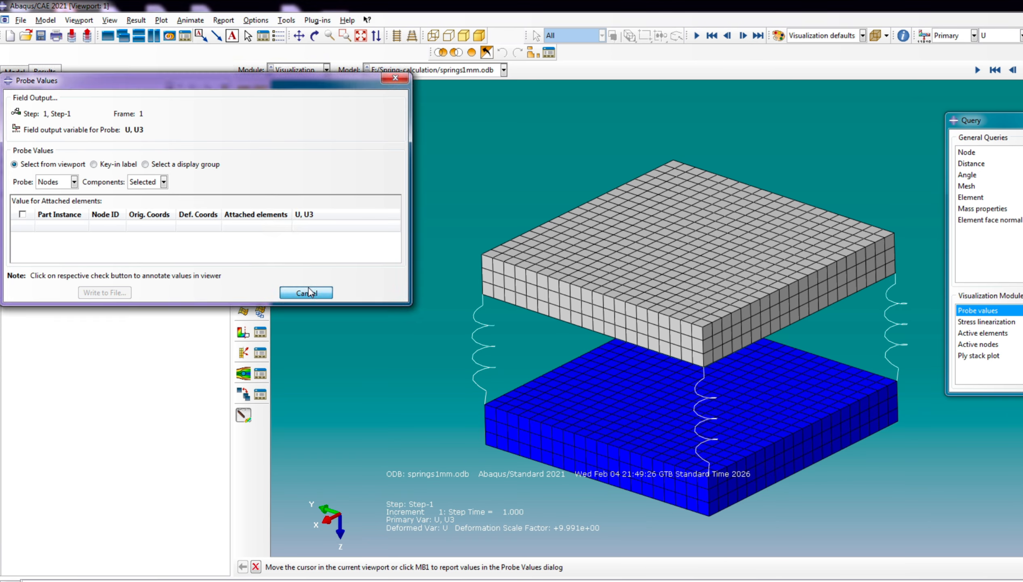